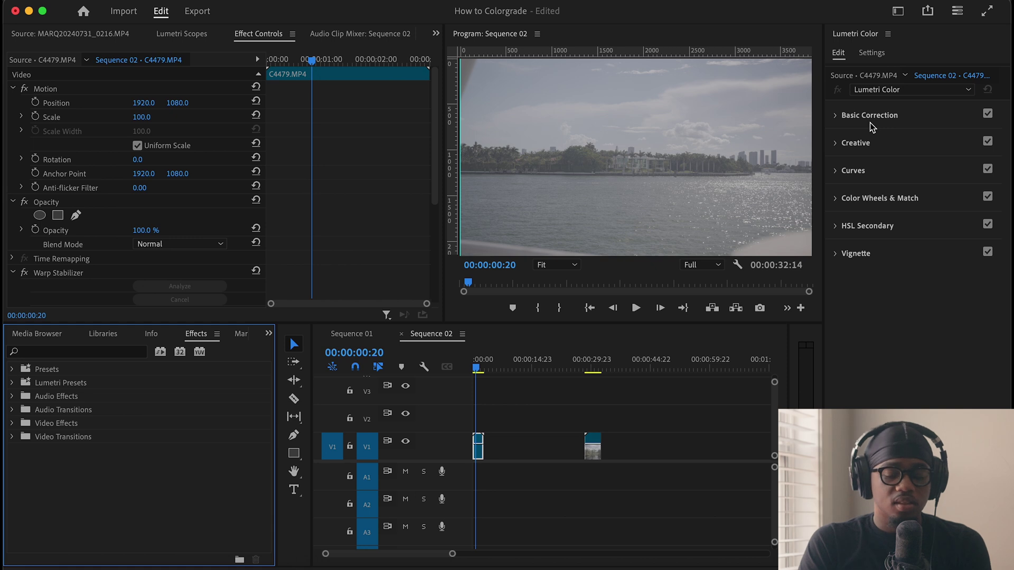
- Open the RGB Curves controls and display the RGB waveform scope for the C4479.MP4 clip
left_click(836, 170)
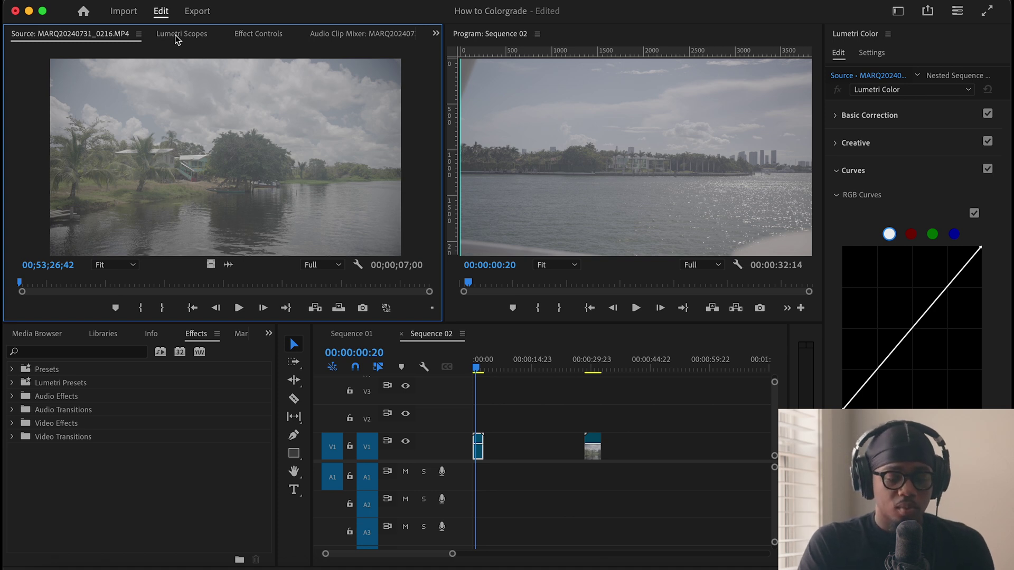
left_click(177, 37)
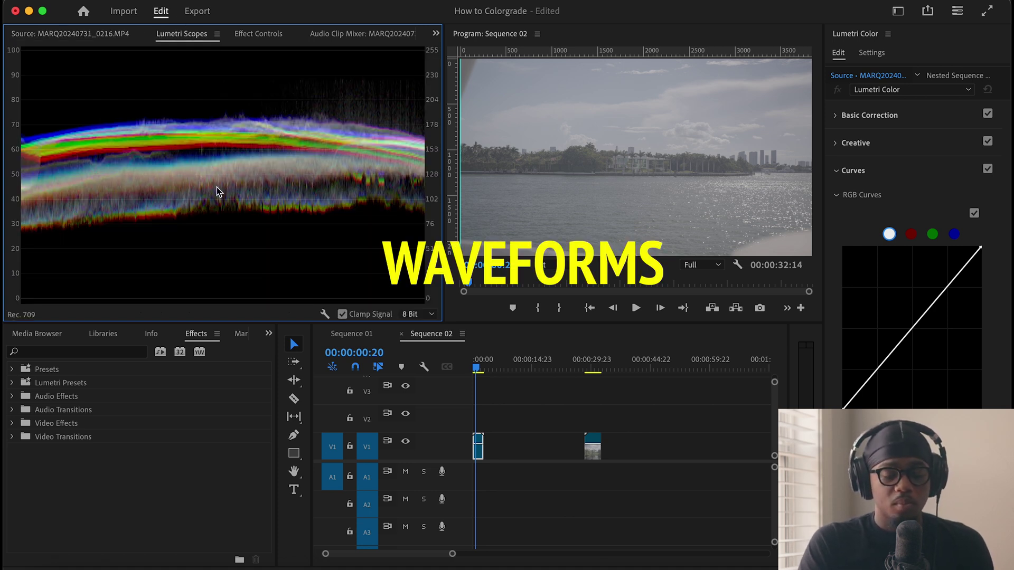
right_click(189, 172)
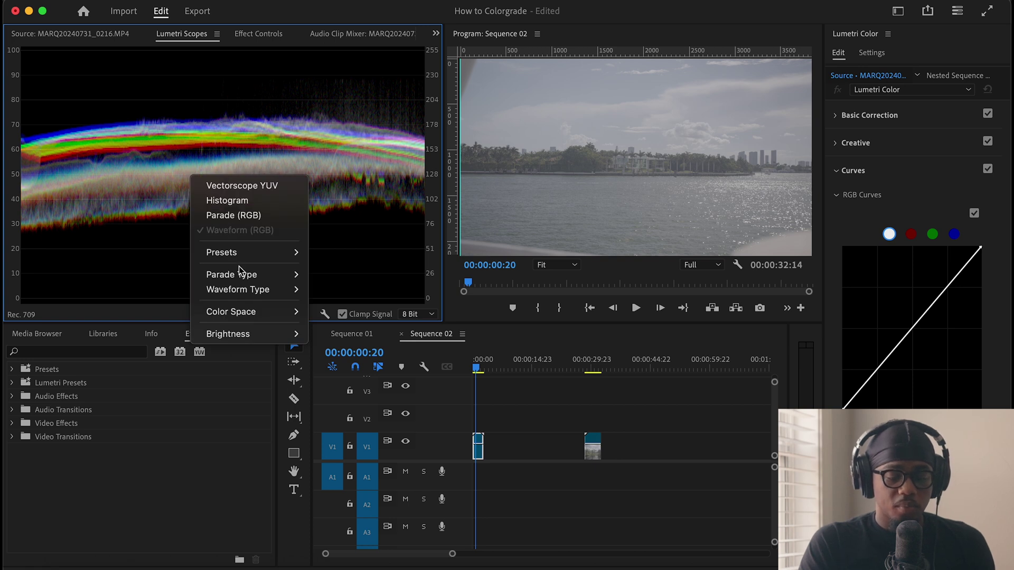
mouse_move(254, 289)
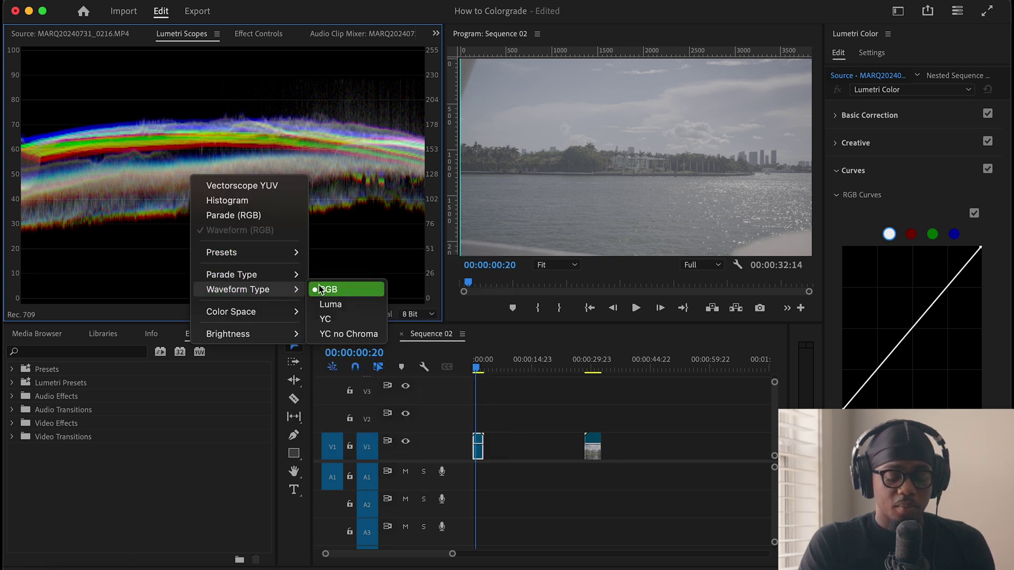
left_click(509, 382)
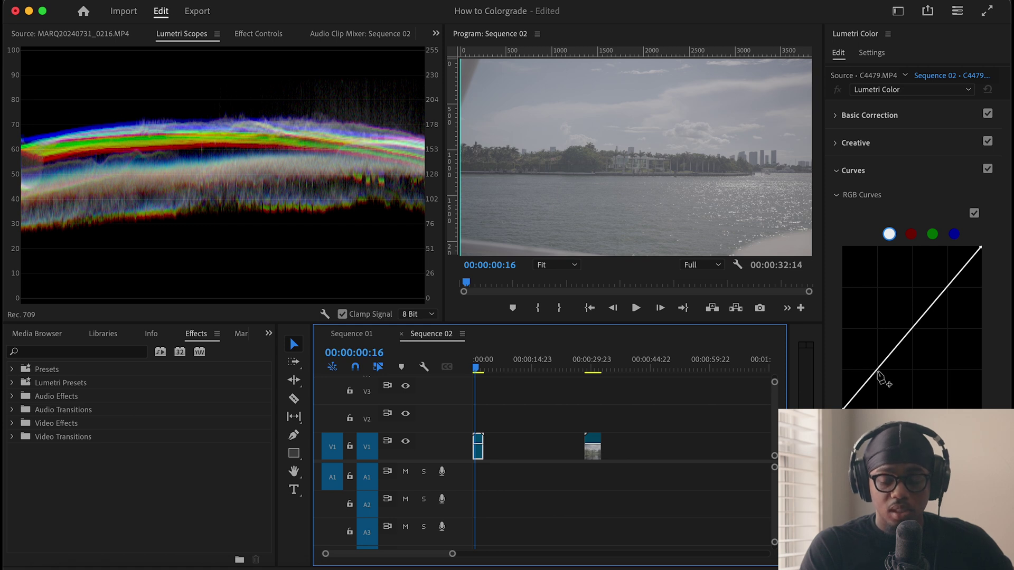
- Shape the master RGB curve into an S with lowered shadows, raised highlights and a control point near the midtones
left_click(874, 371)
left_click_drag(874, 372, 885, 387)
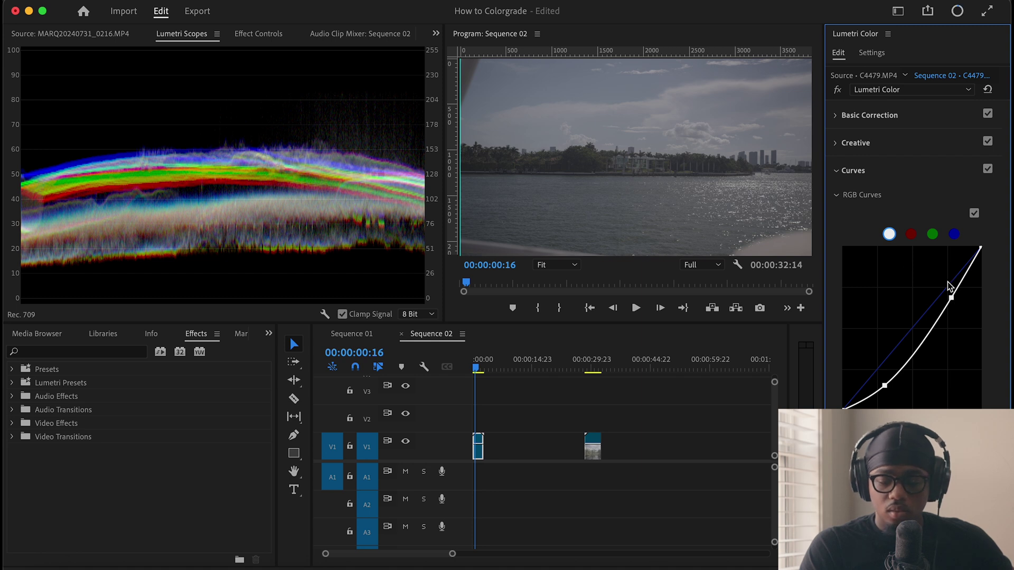
left_click(951, 298)
left_click_drag(950, 299, 916, 236)
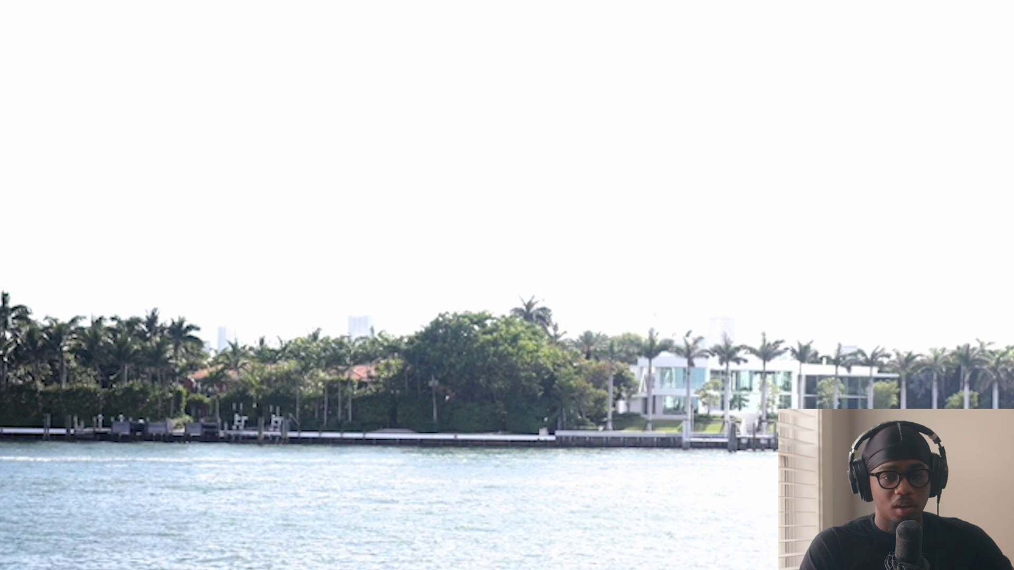
left_click_drag(917, 236, 942, 264)
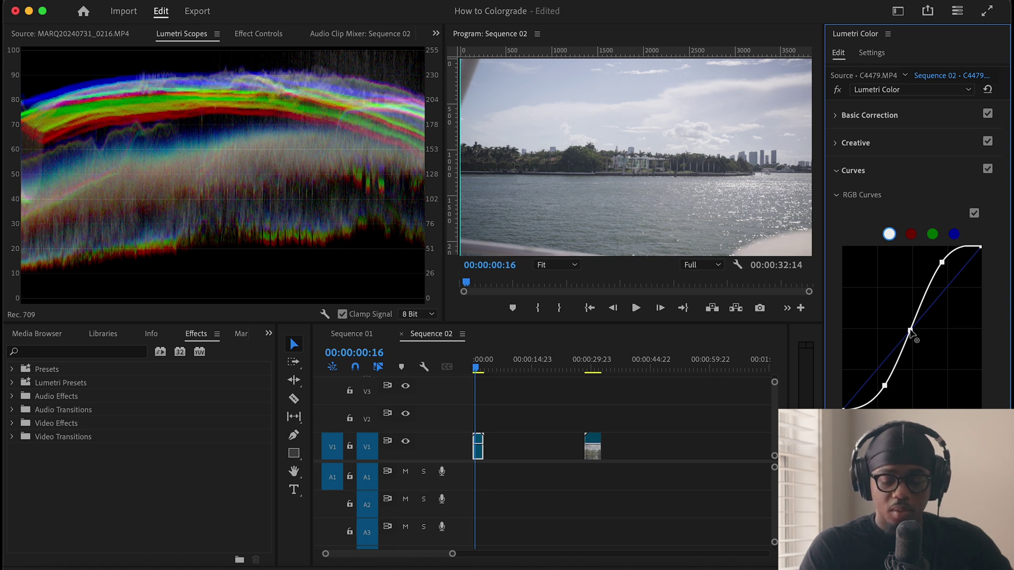
left_click_drag(910, 332, 915, 329)
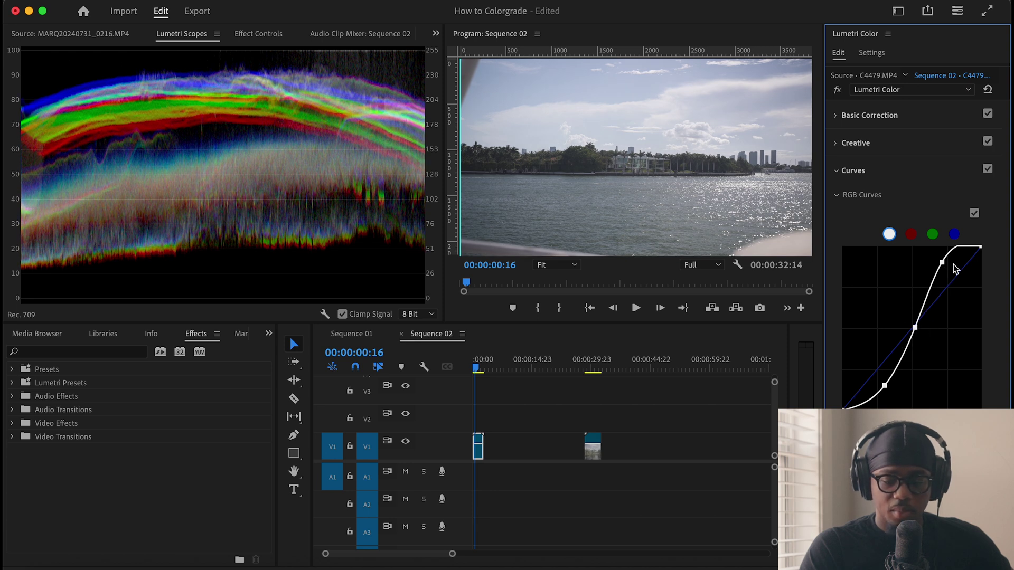
left_click_drag(943, 262, 945, 265)
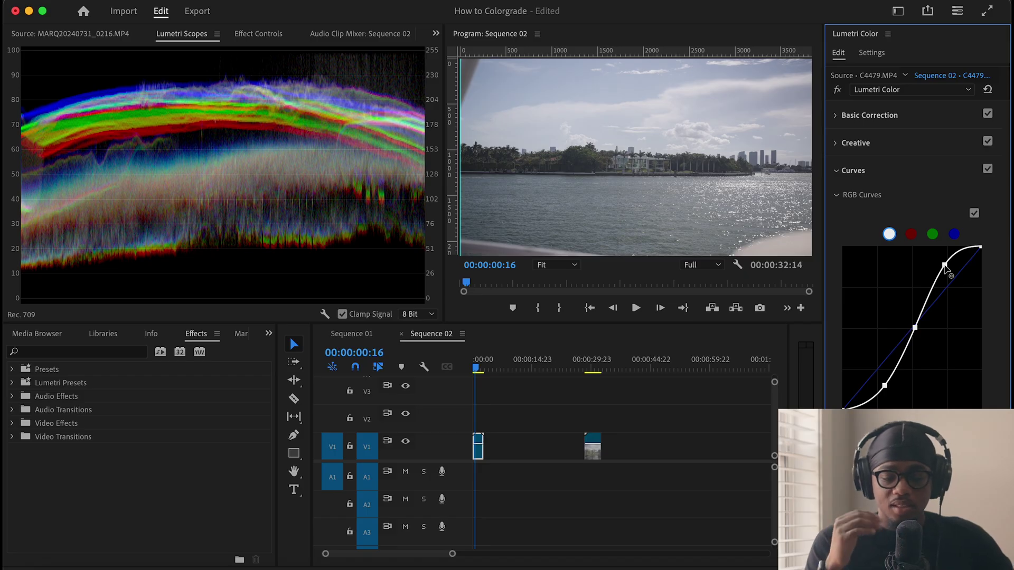
- Preview the contrast-adjusted clip at full screen
left_click(722, 192)
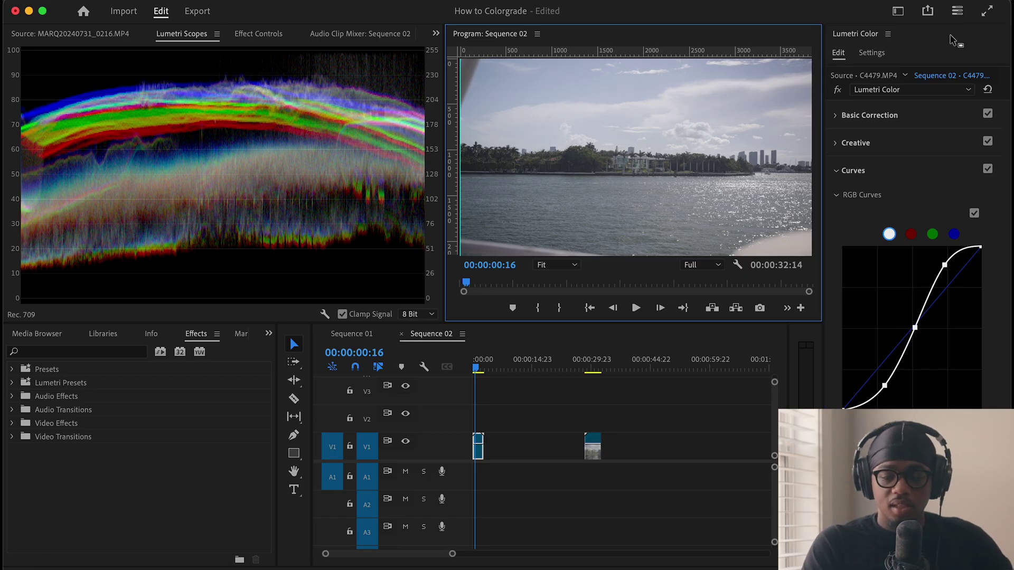
left_click(987, 11)
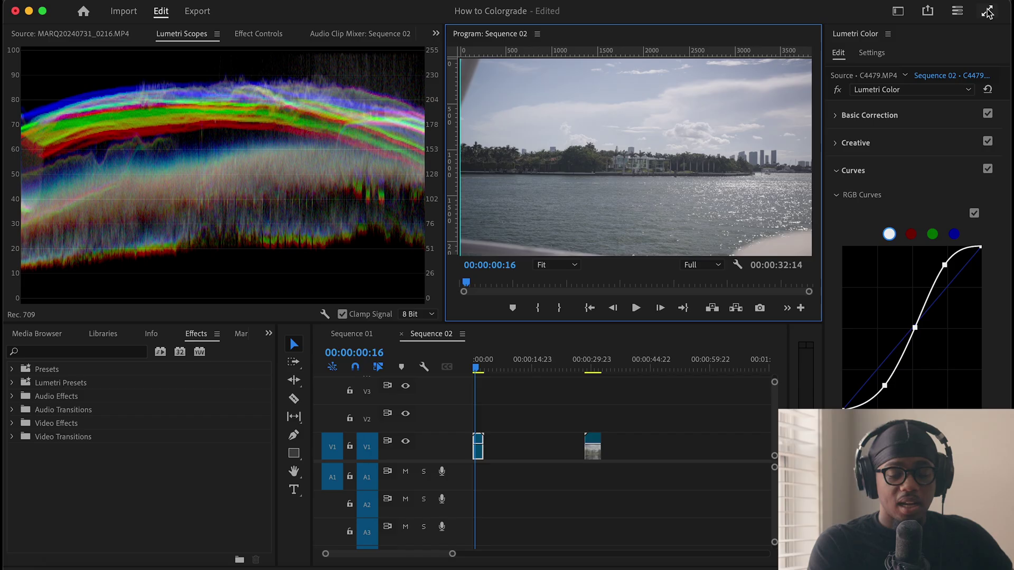
left_click(989, 14)
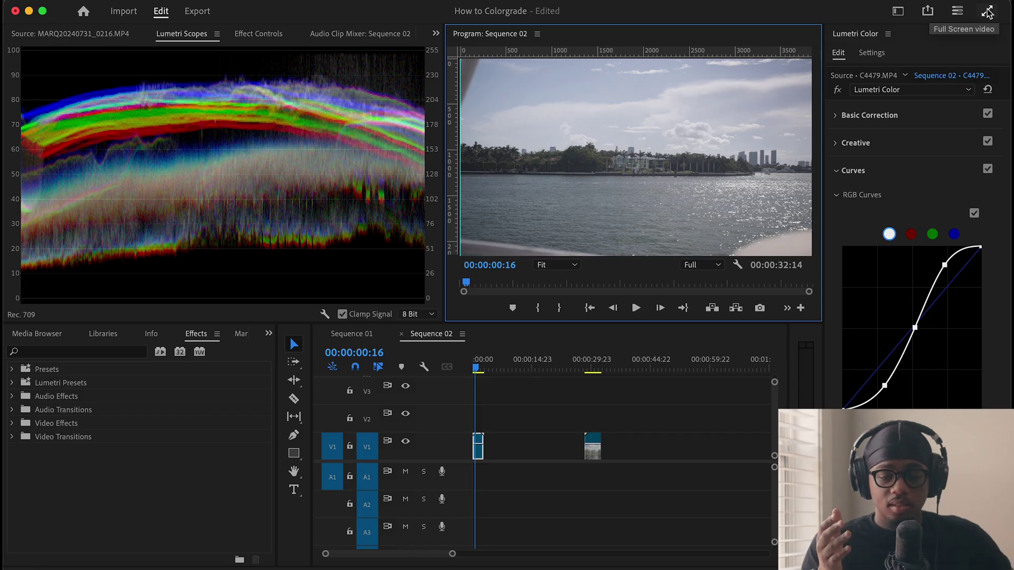
left_click(838, 170)
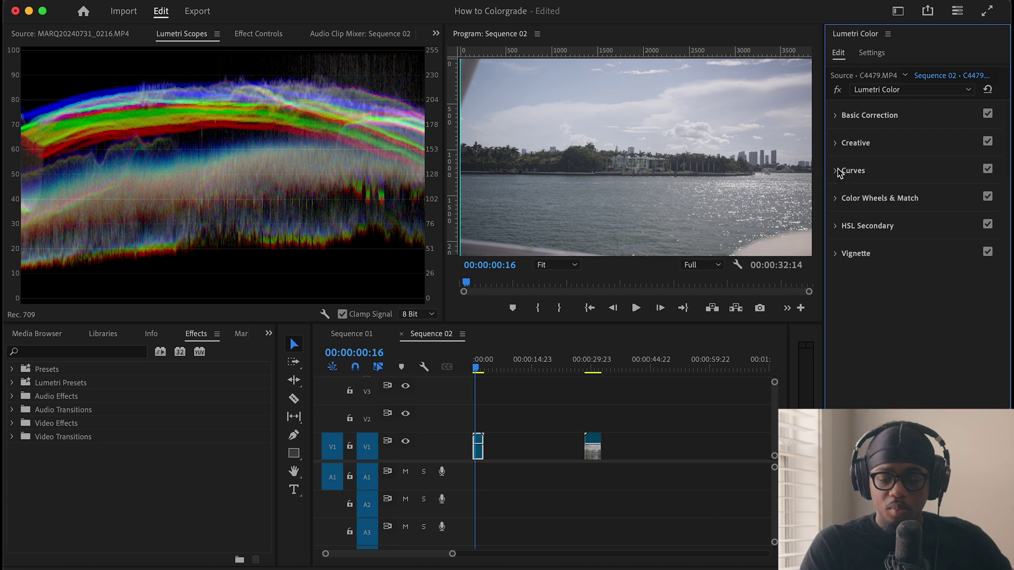
left_click(839, 199)
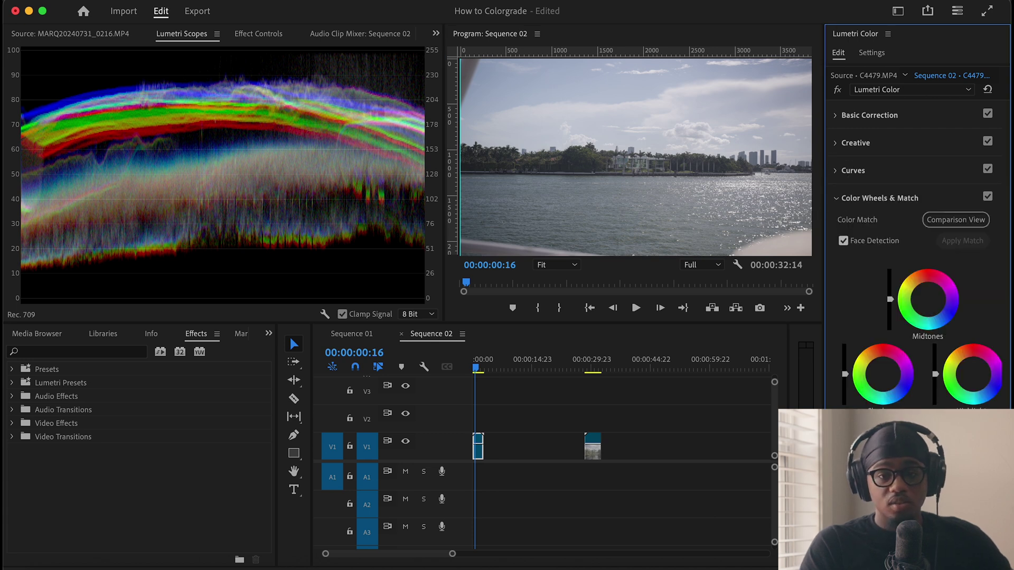
left_click(839, 198)
left_click(843, 172)
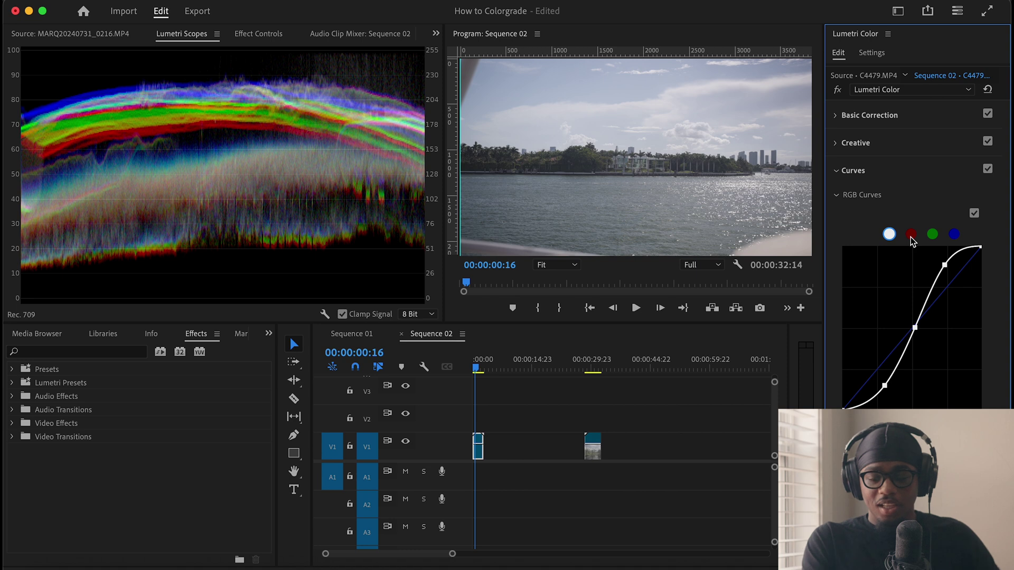
- Adjust the red curve by raising the shadows slightly, anchoring the midtones and pulling the highlights down a little
left_click(911, 234)
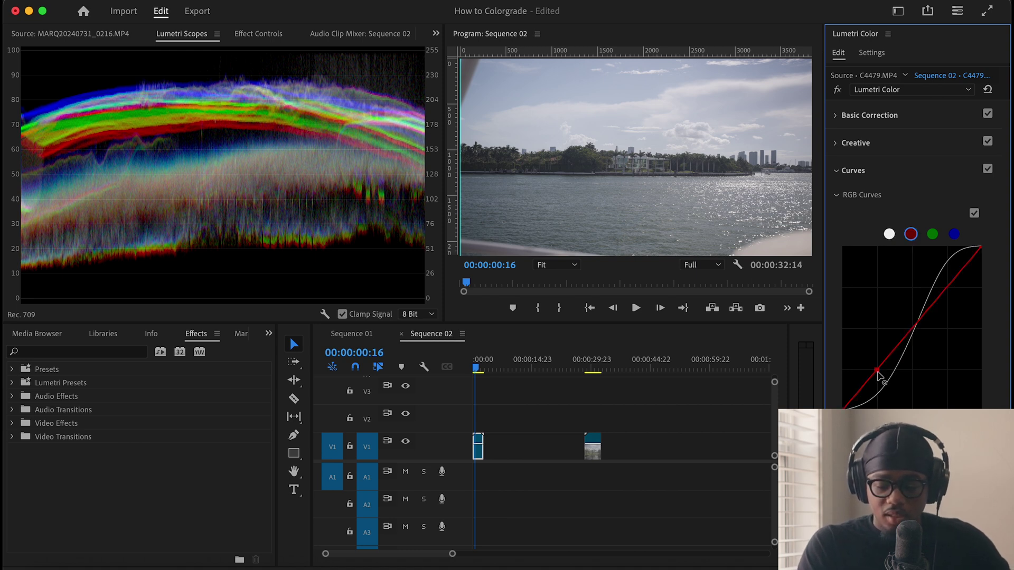
left_click_drag(877, 373, 875, 365)
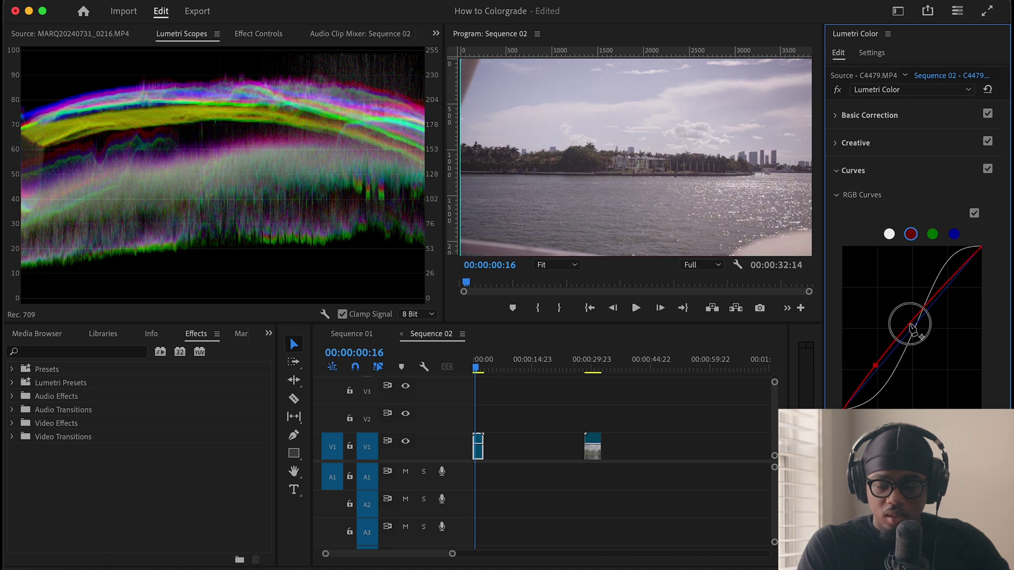
left_click_drag(910, 327, 912, 328)
left_click(947, 288)
left_click_drag(949, 288, 950, 291)
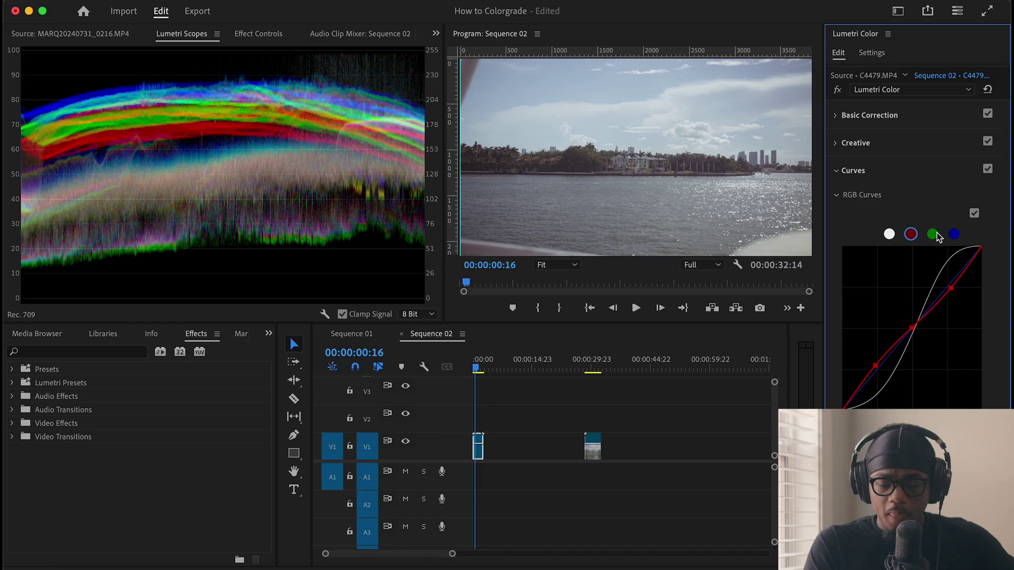
- Adjust the green curve by raising the shadows and midtones slightly and holding the highlights near the original diagonal
left_click(933, 234)
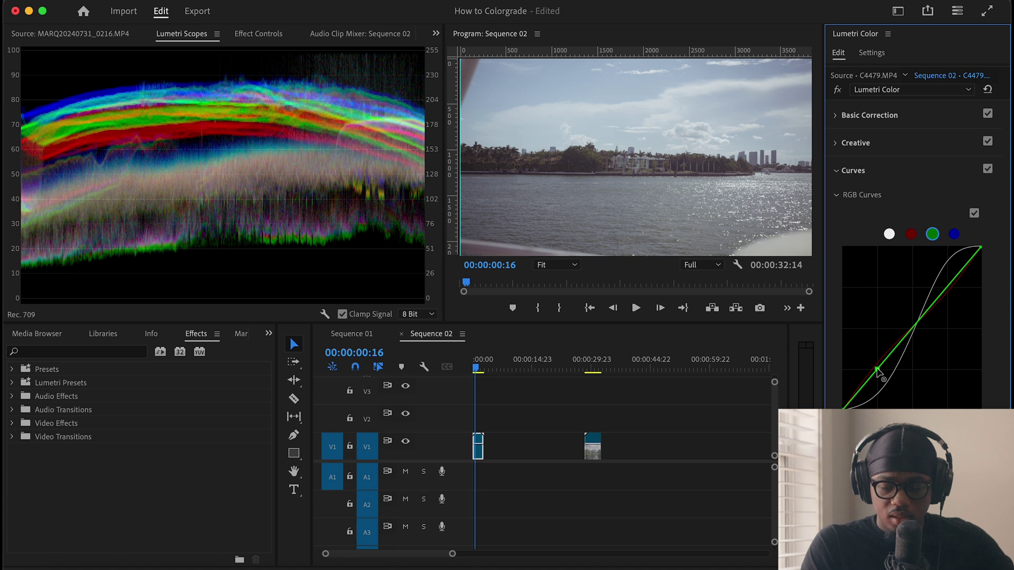
left_click_drag(877, 371, 877, 370)
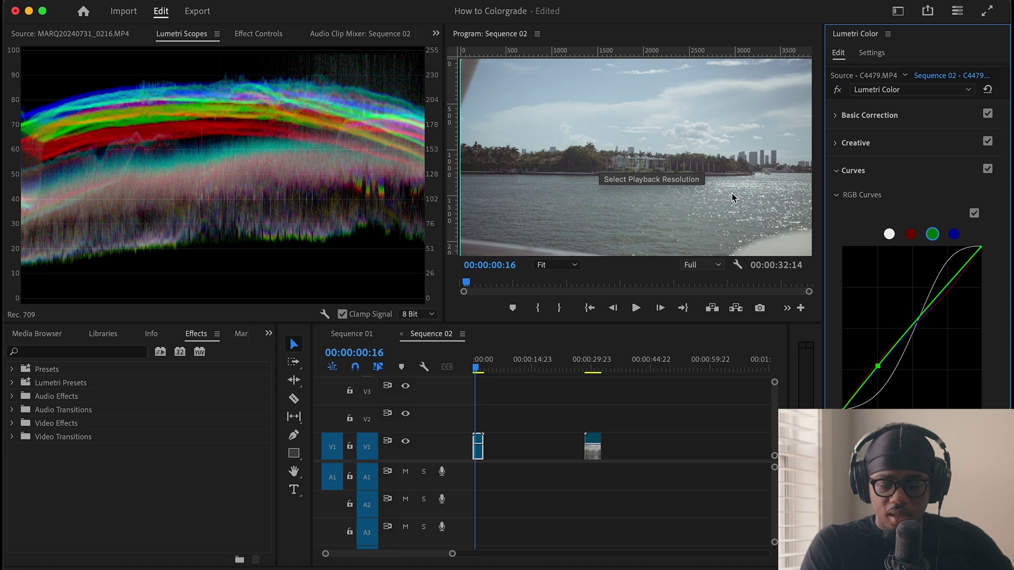
left_click_drag(913, 328, 910, 326)
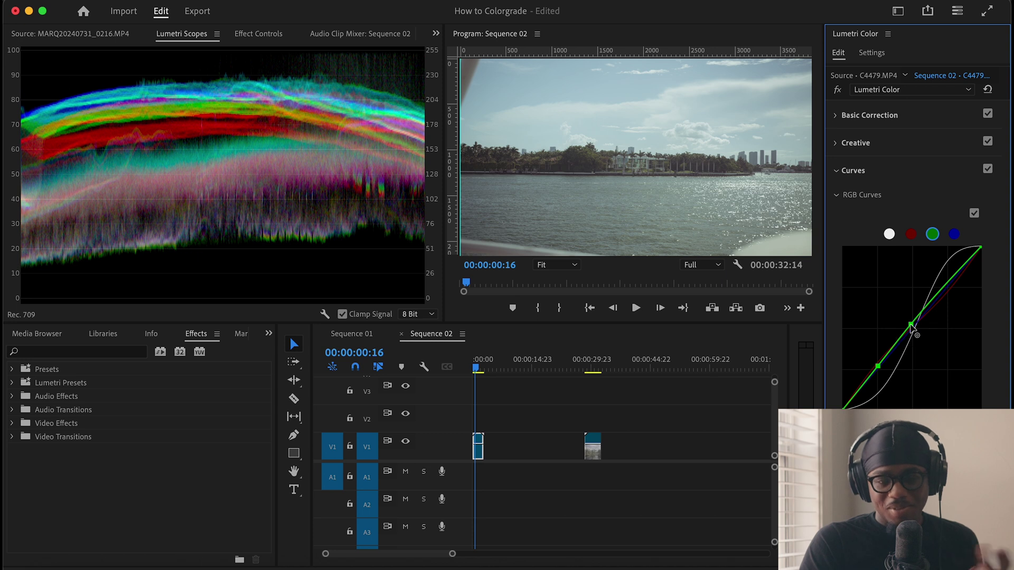
left_click(945, 287)
left_click_drag(946, 286, 946, 289)
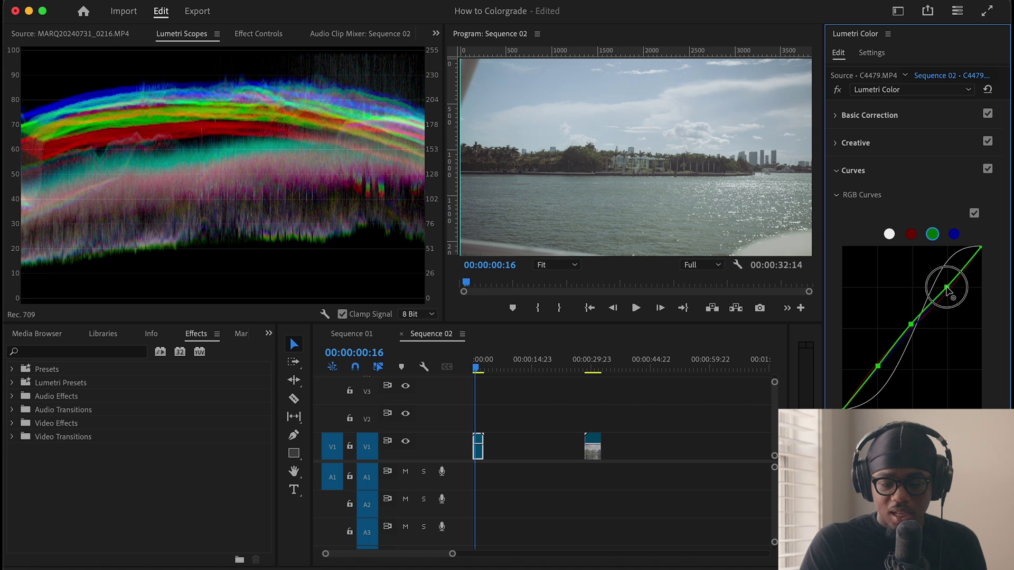
- Adjust the blue curve by anchoring the highlights and lowering the midtones and shadows slightly, and preview the clip at full screen
left_click(954, 234)
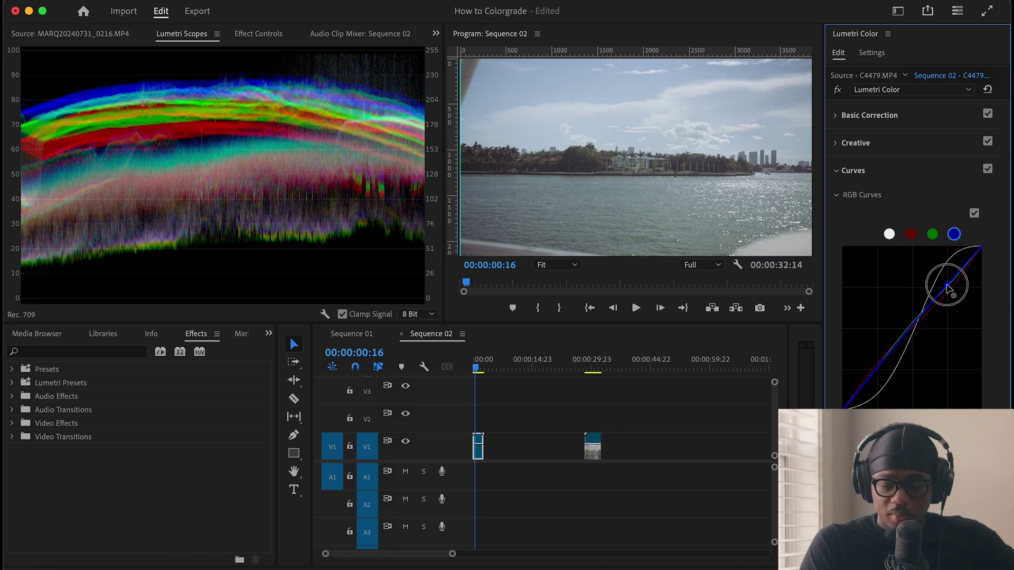
left_click(913, 325)
mouse_move(916, 328)
left_mouse_down()
mouse_move(902, 306)
mouse_move(915, 326)
left_mouse_up()
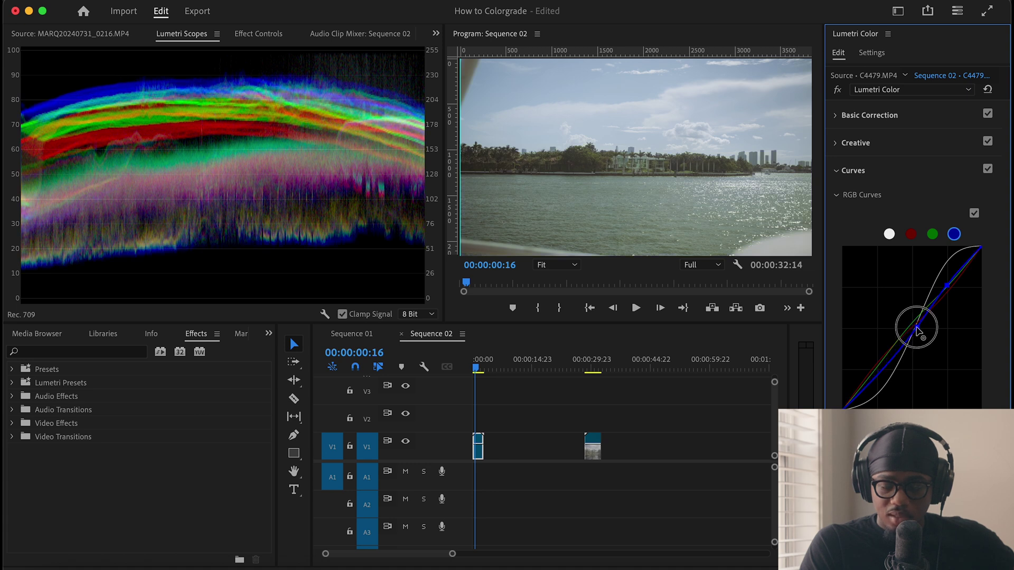
left_click_drag(916, 327, 916, 327)
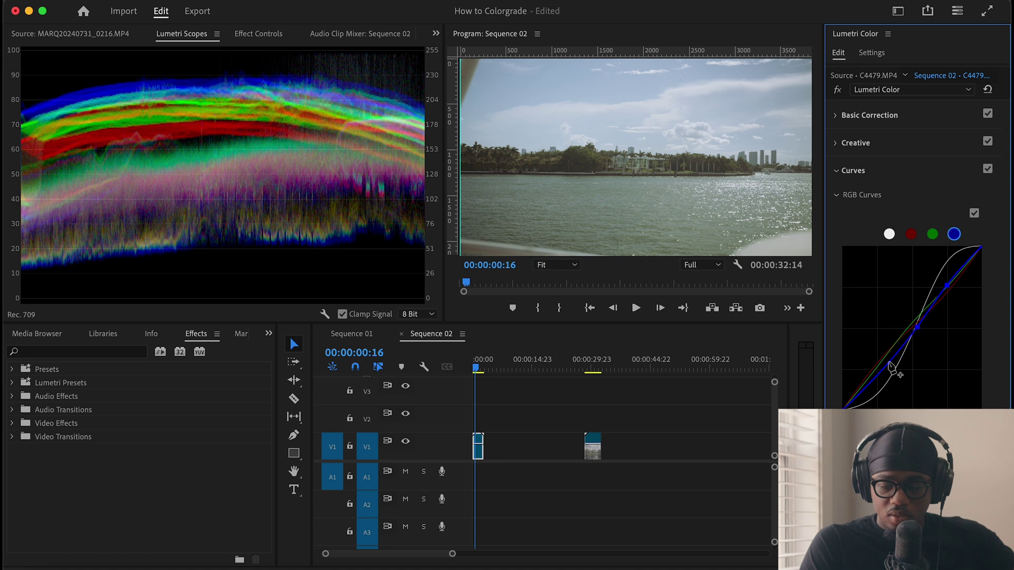
mouse_move(880, 379)
left_mouse_down()
mouse_move(870, 359)
mouse_move(875, 375)
left_mouse_up()
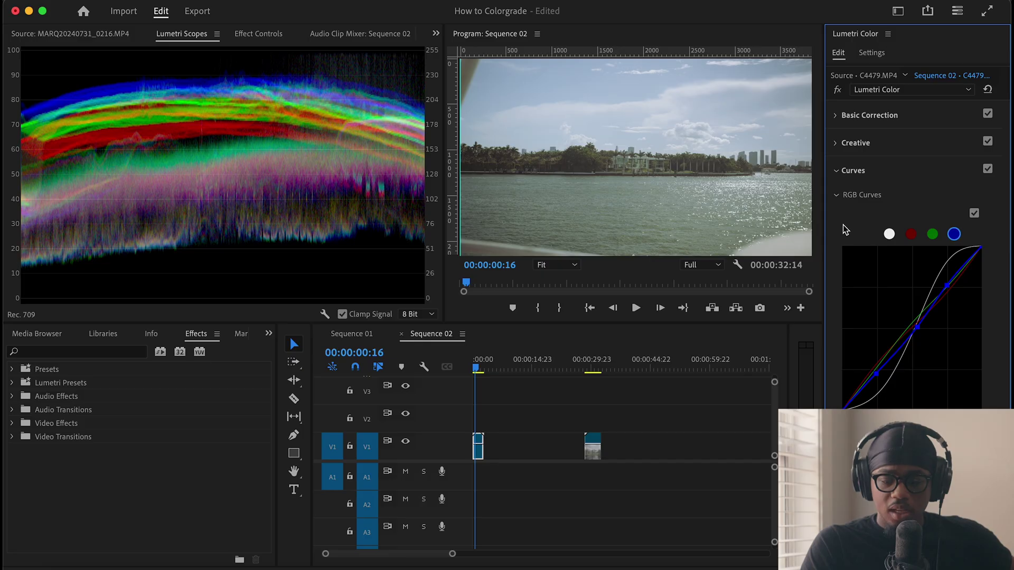
left_click(981, 13)
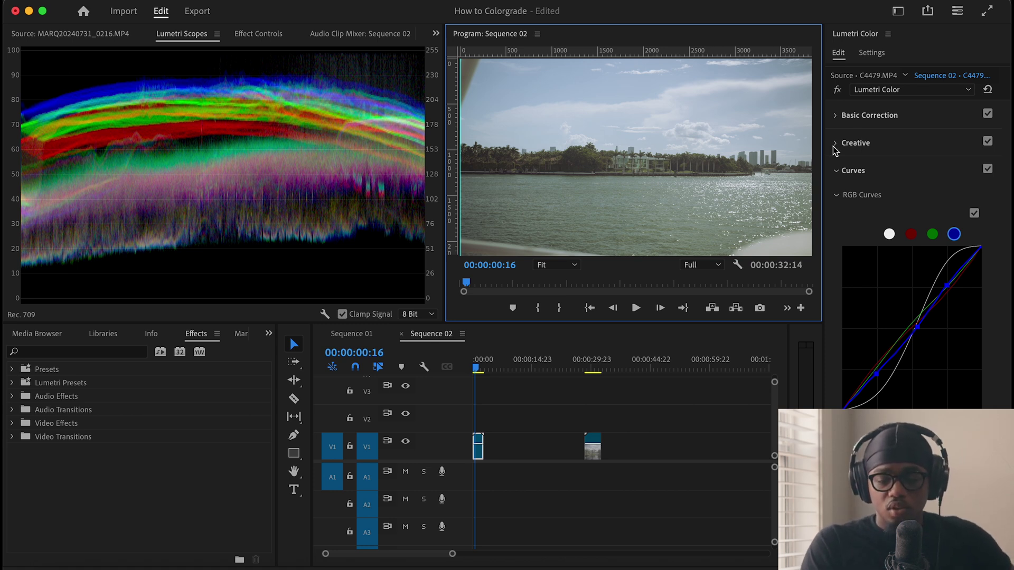
- In Basic Correction, set Contrast to 39.0, Shadows to 8.6, Whites to -6.7, Blacks to 8.6 and Highlights to -10.5
left_click(836, 115)
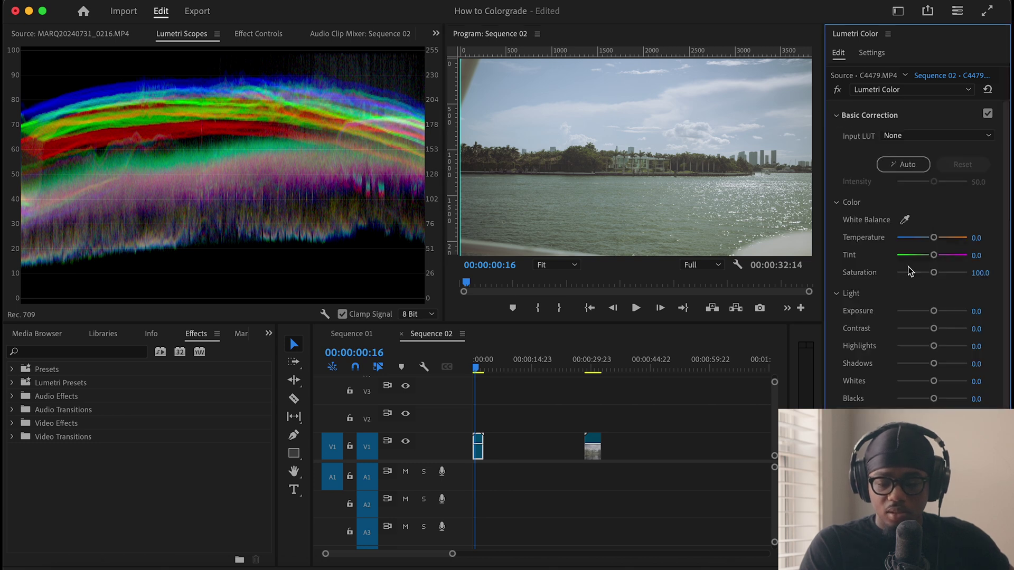
left_click_drag(935, 330, 935, 371)
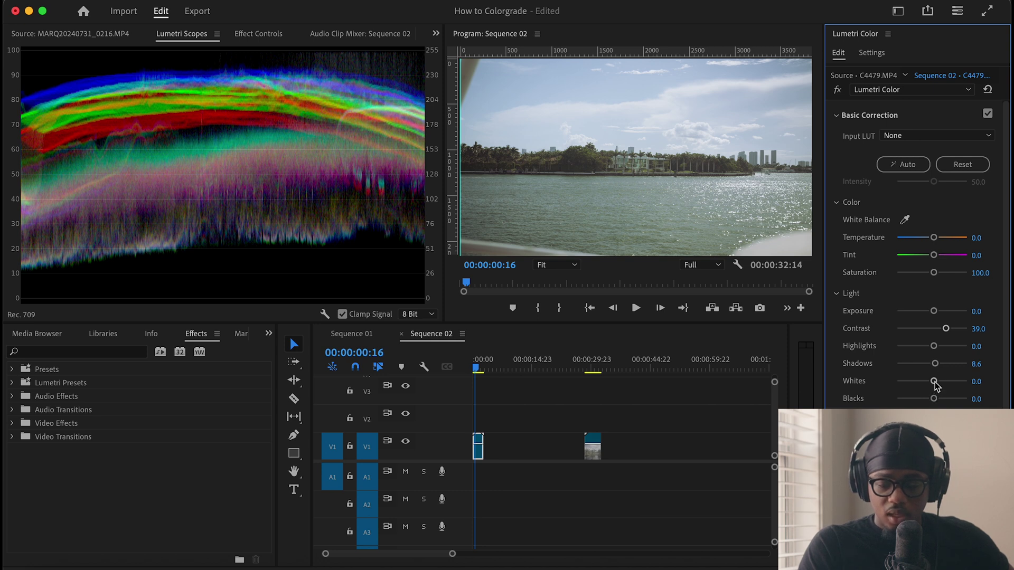
mouse_move(934, 383)
left_mouse_down()
mouse_move(925, 400)
mouse_move(908, 400)
mouse_move(947, 400)
mouse_move(917, 399)
mouse_move(935, 402)
left_mouse_up()
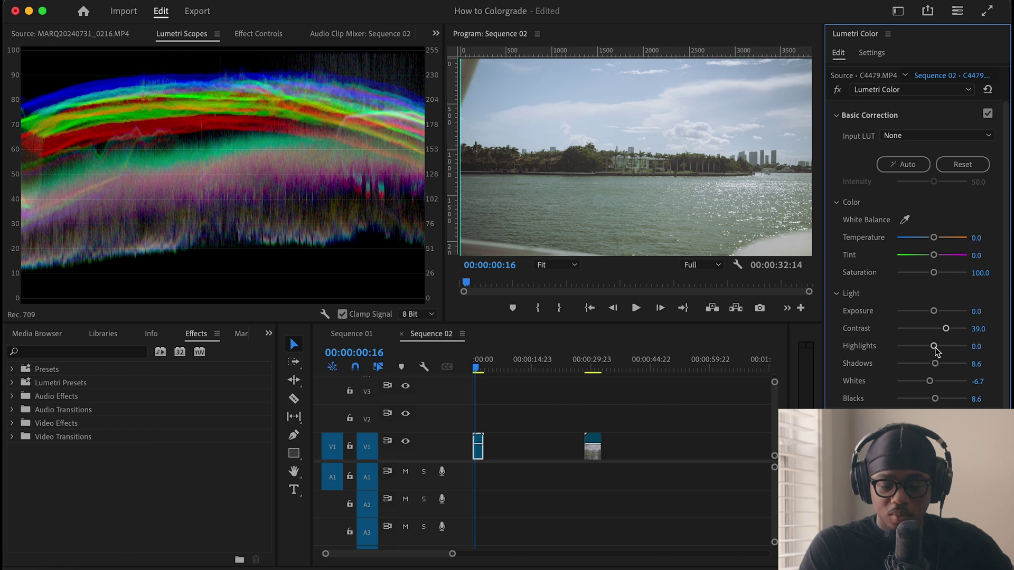
left_click_drag(934, 349, 928, 349)
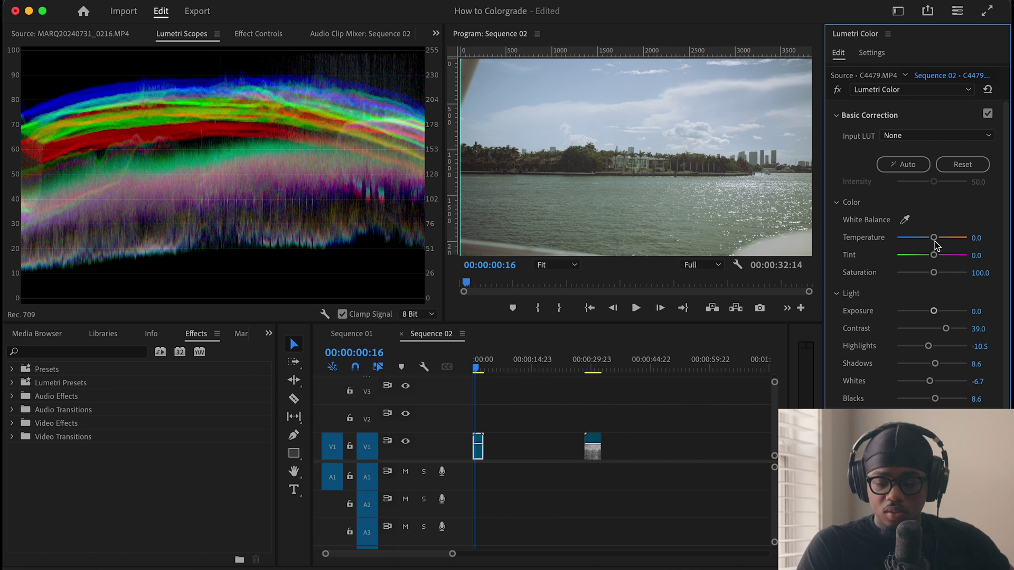
- Set the clip's white balance to Temperature 12.4 and Tint -2.9, and preview the graded clip at full screen
left_click_drag(933, 238, 937, 240)
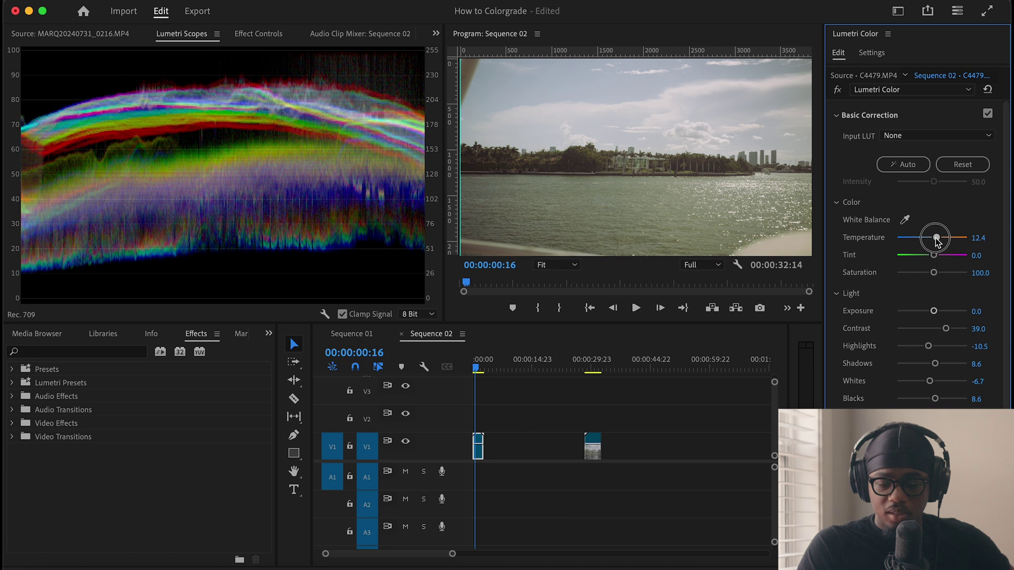
left_click_drag(933, 258, 931, 256)
left_click(935, 238)
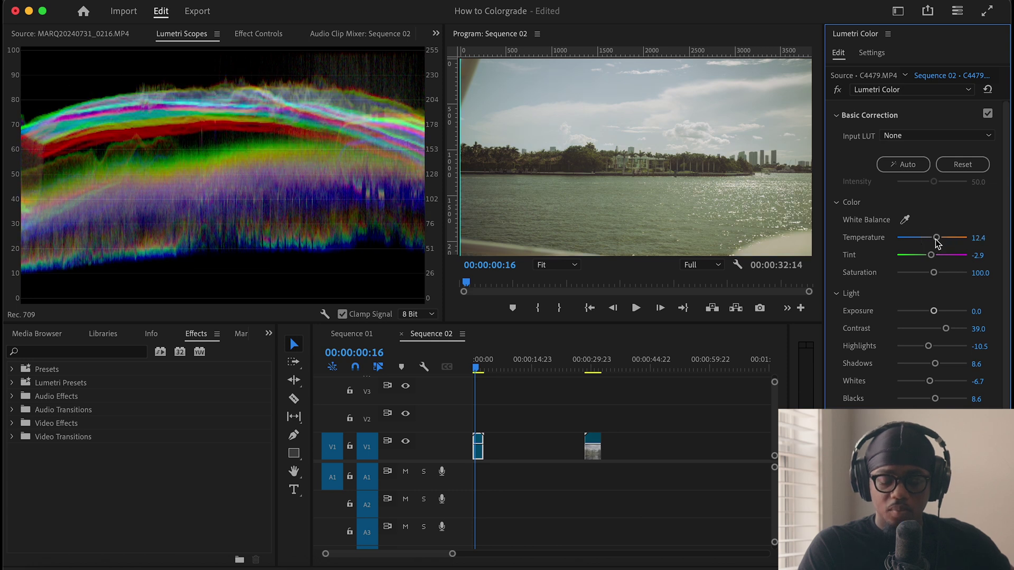
key("ctrl+grave")
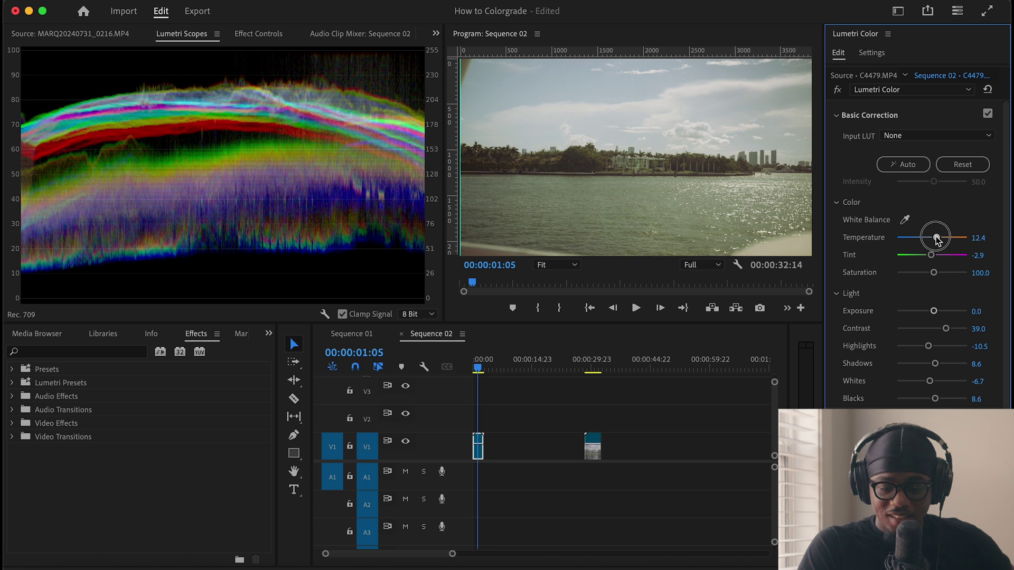
- Set the waterfront clip's Temperature to 8.6, Tint to -1.0 and Saturation to 120, and preview it from the start at full screen
left_click_drag(937, 240, 932, 256)
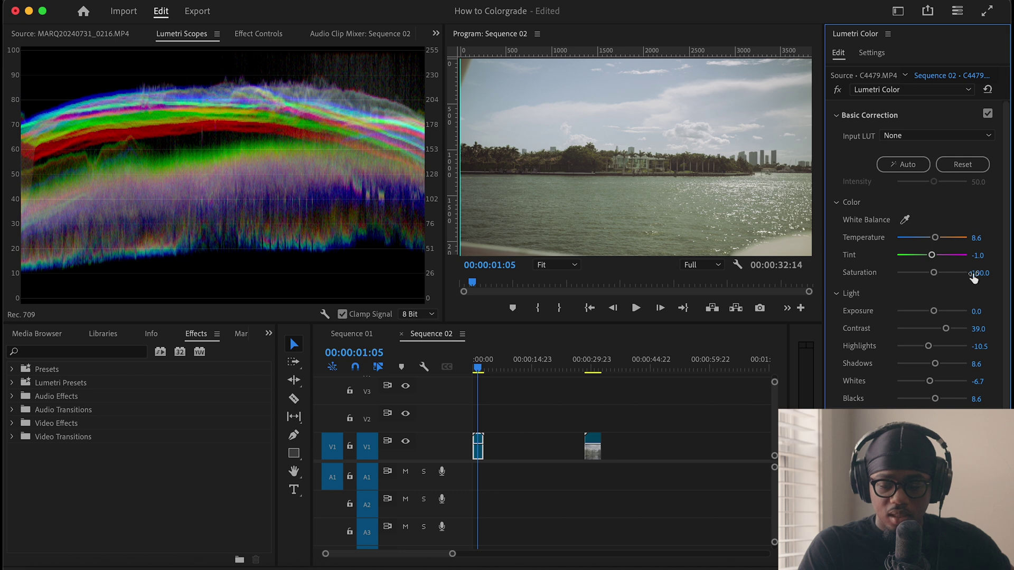
left_click(972, 274)
type("12")
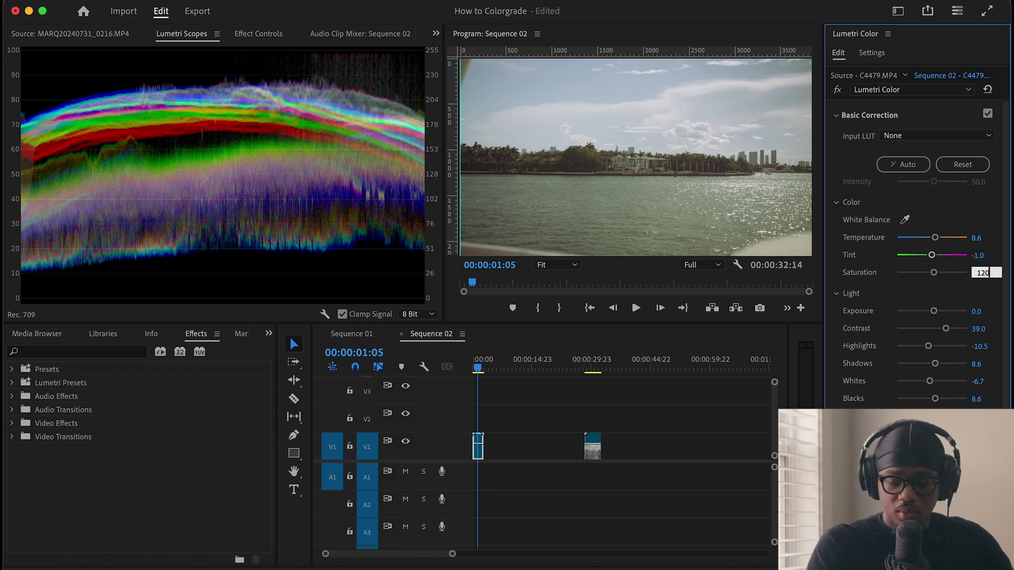
type("0")
left_click(690, 157)
key("Home")
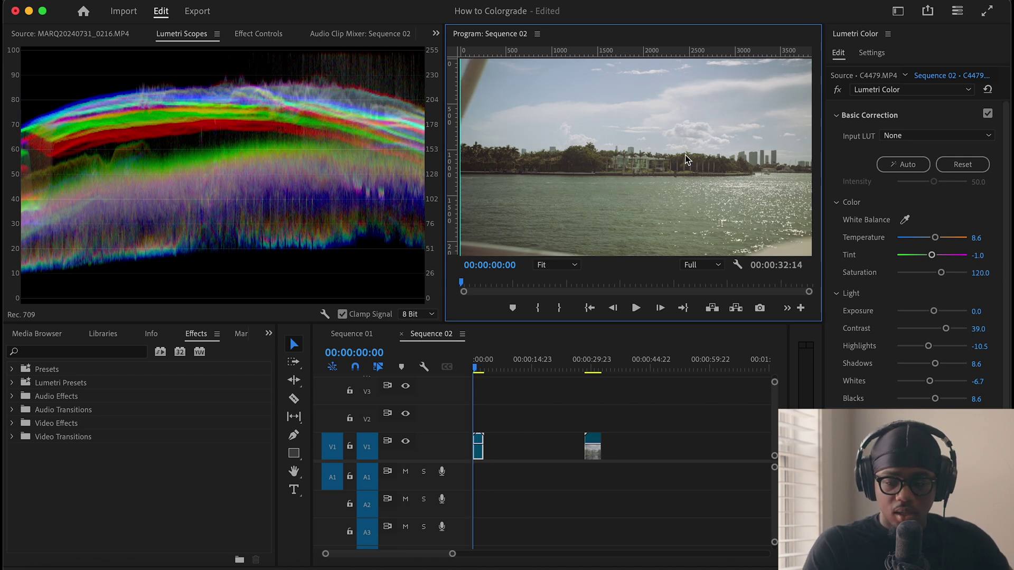
left_click(988, 10)
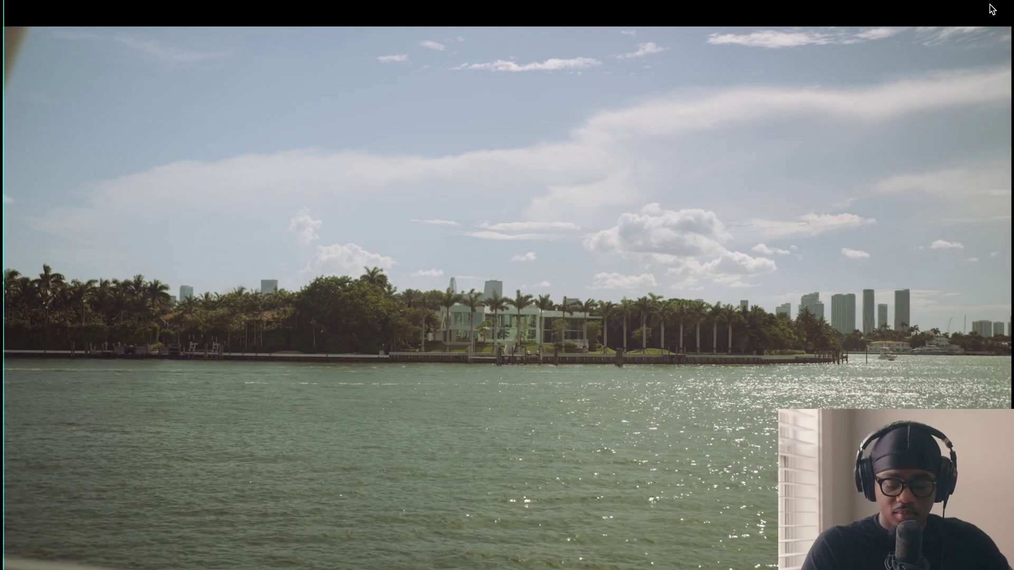
key("Escape")
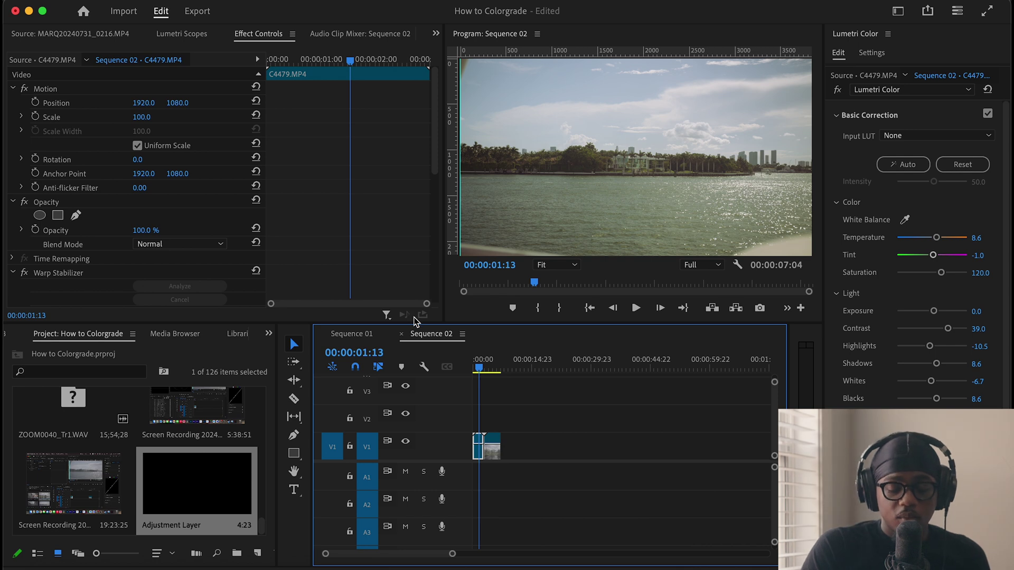
- Copy the Lumetri Color effect from C4479.MP4 onto MARQ20240731_0216.MP4, and preview the second clip at full screen
left_click_drag(480, 441, 566, 458)
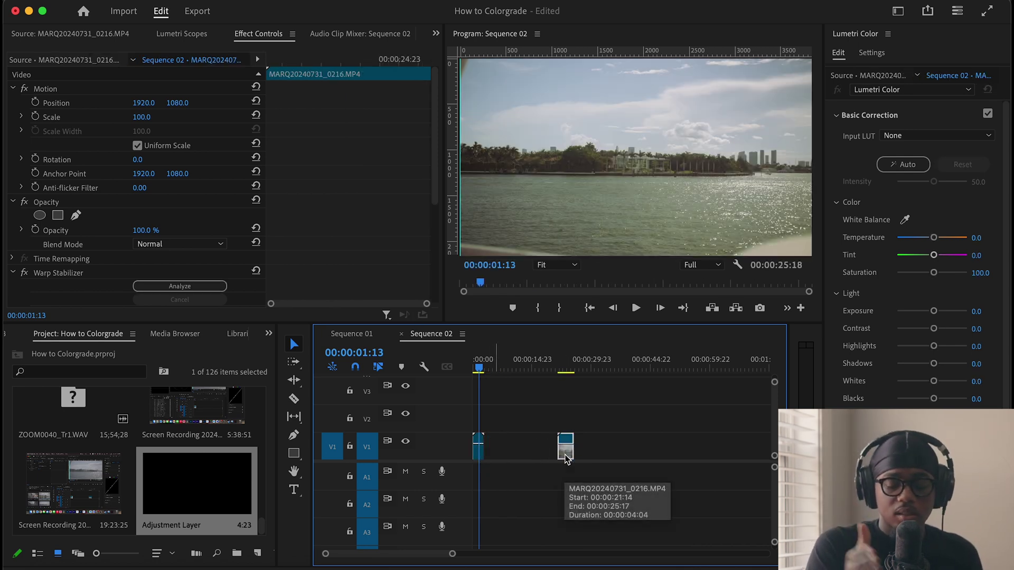
left_click(475, 359)
scroll(217, 248, "down", 10)
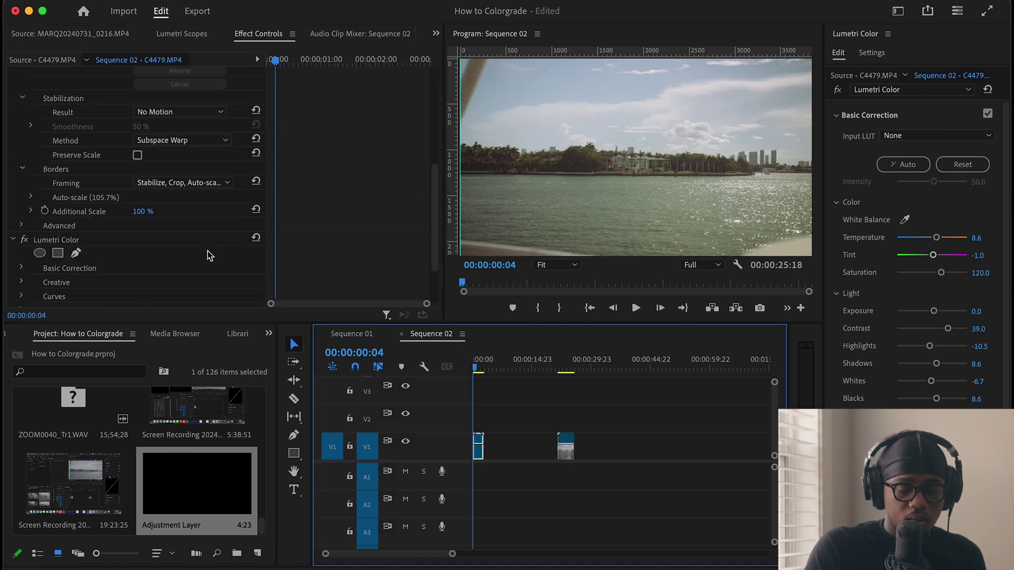
left_click(92, 171)
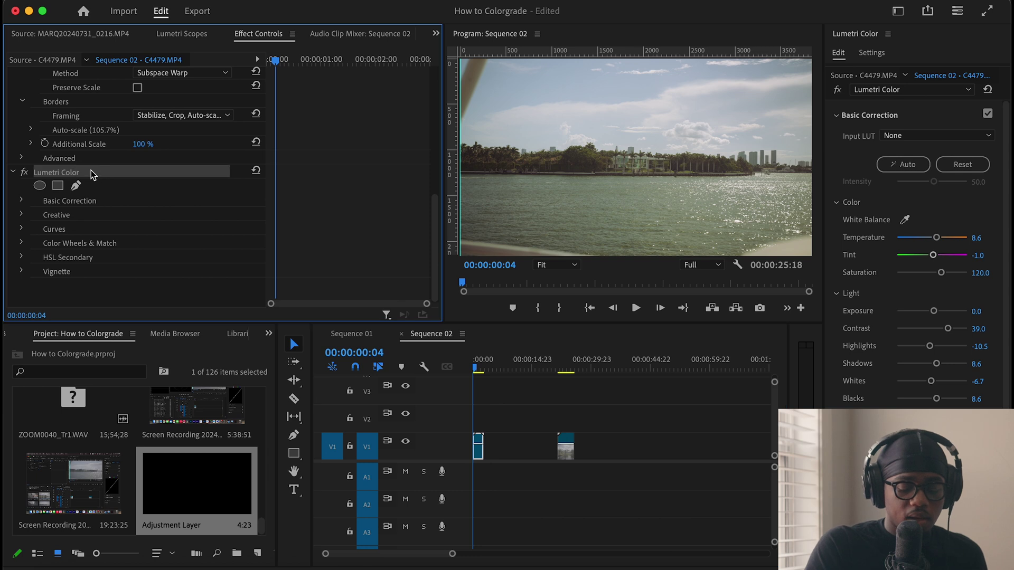
left_click(563, 369)
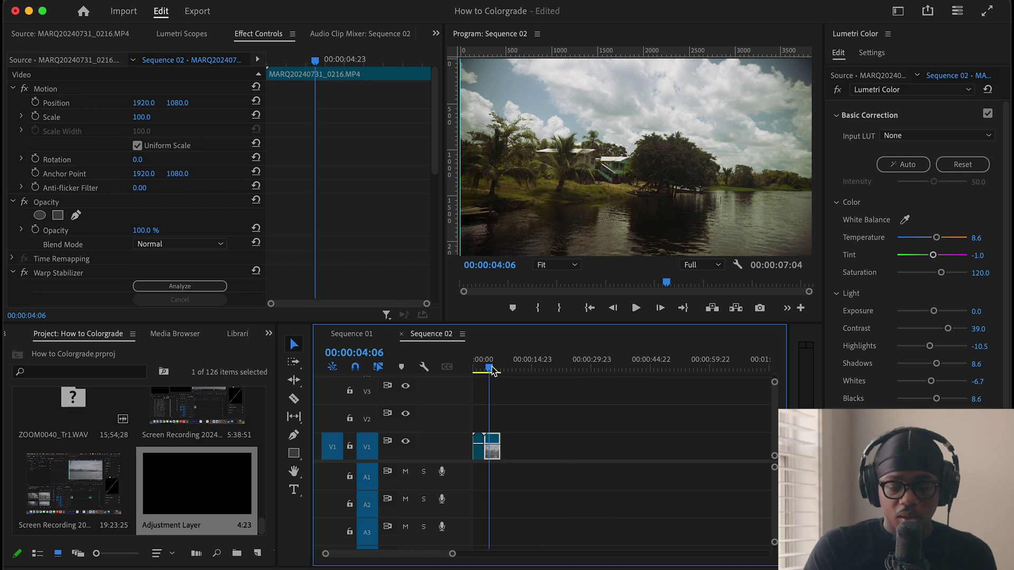
left_click(592, 111)
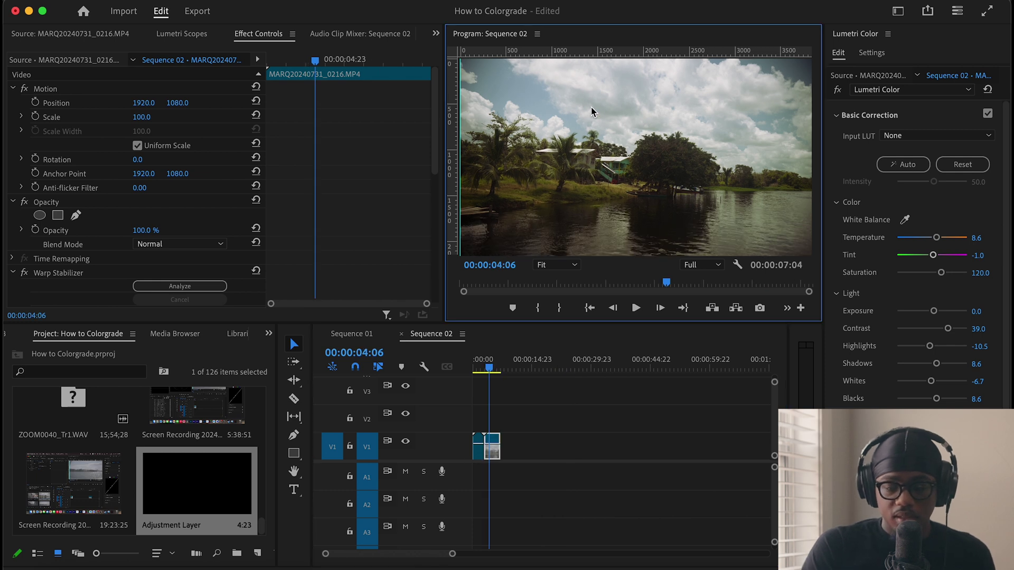
left_click(986, 12)
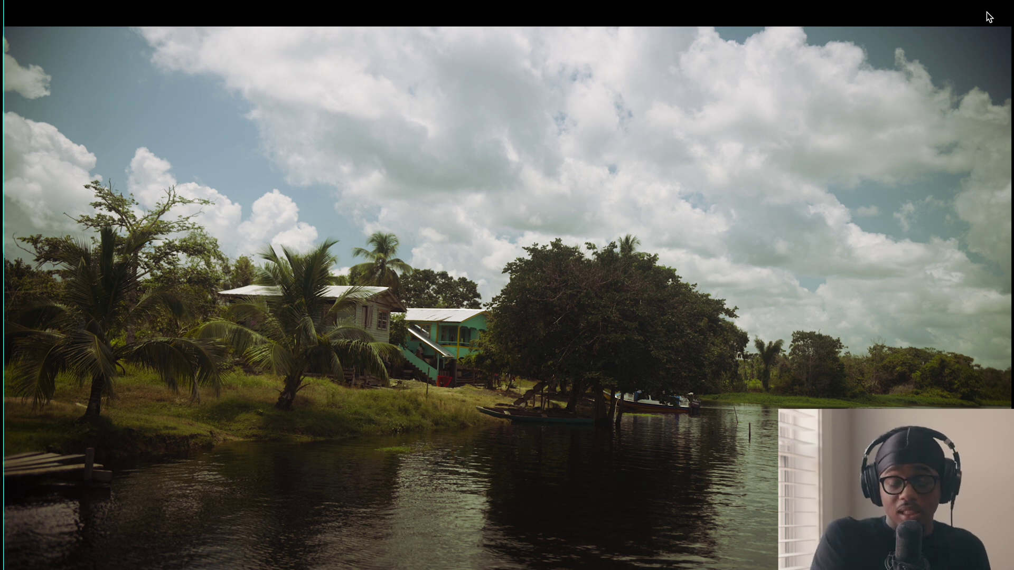
key("Escape")
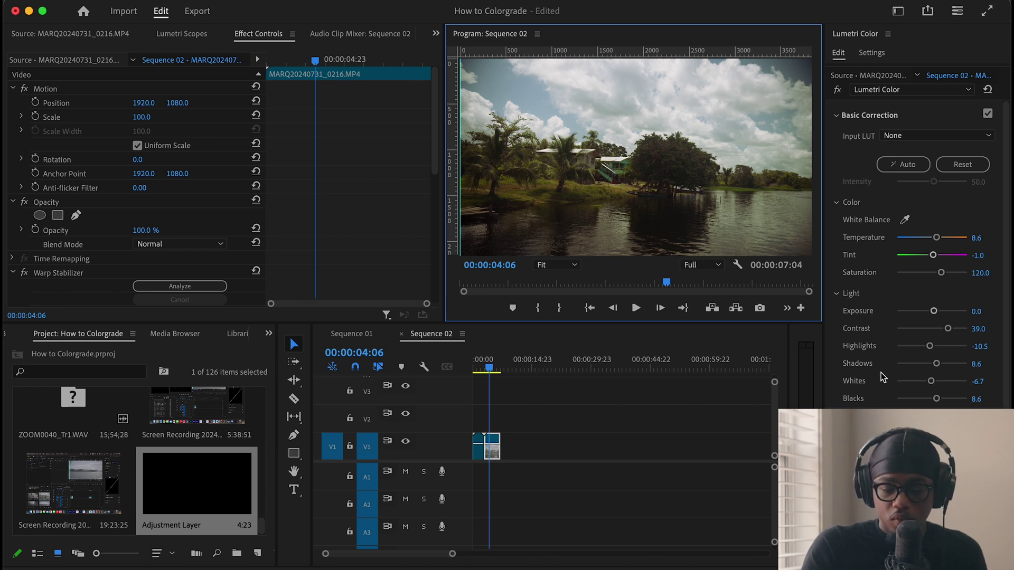
- Soften the second clip's master RGB curve against the waveform by raising the shadow point and midpoint and shifting the highlight point slightly, and preview it
left_click(839, 118)
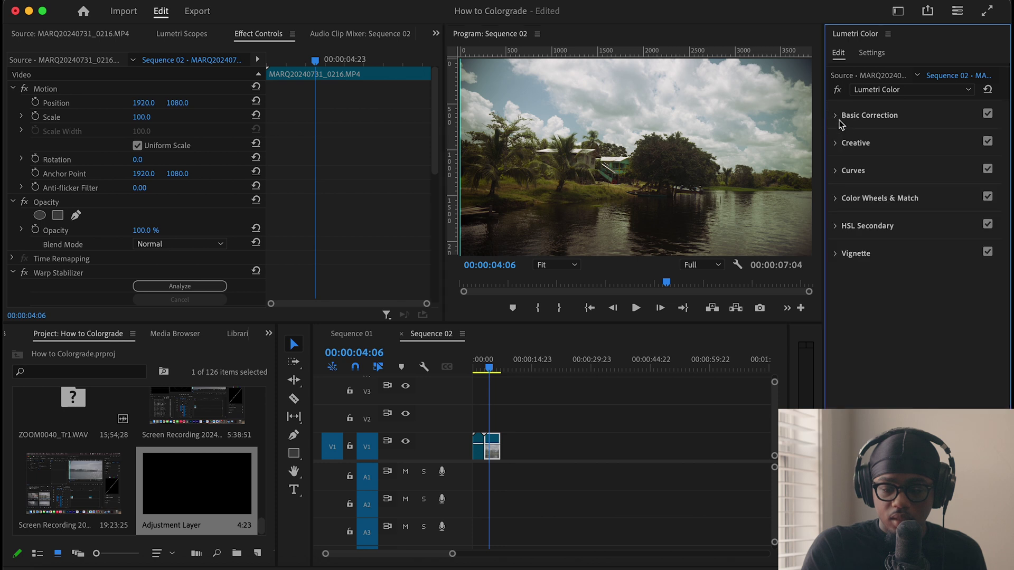
left_click(843, 174)
left_click(890, 235)
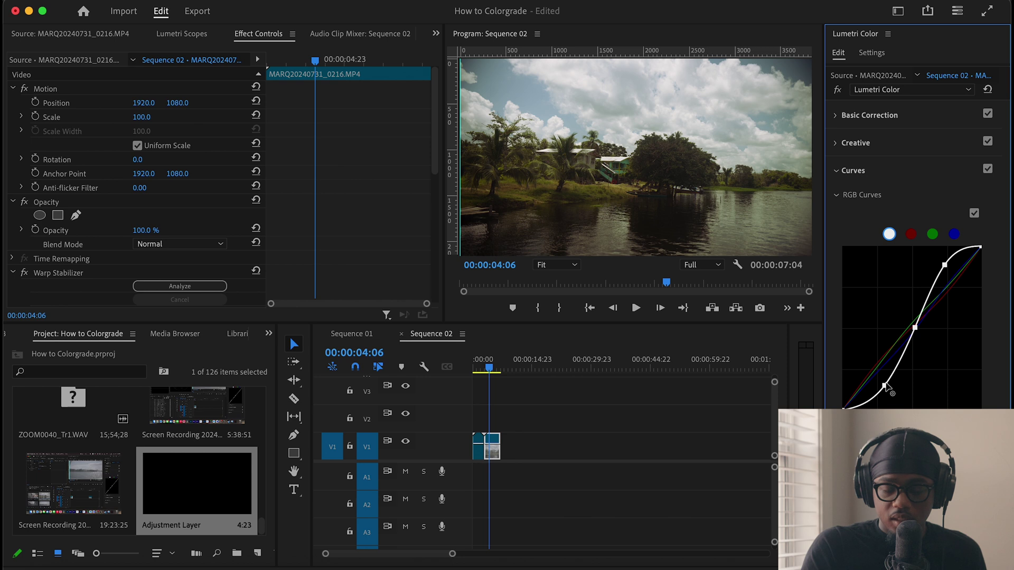
left_click(182, 34)
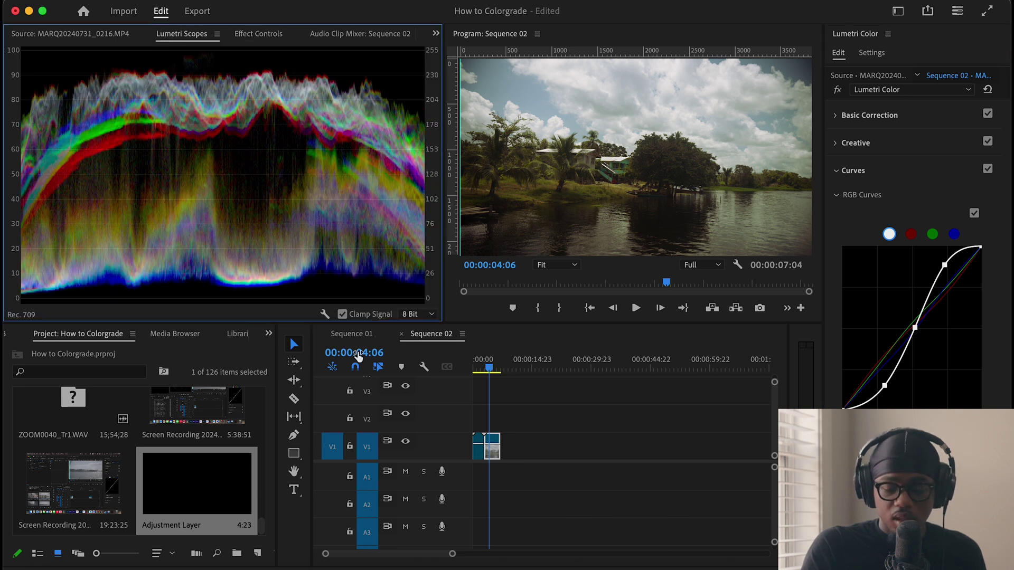
left_click_drag(885, 387, 879, 378)
left_click_drag(944, 264, 948, 266)
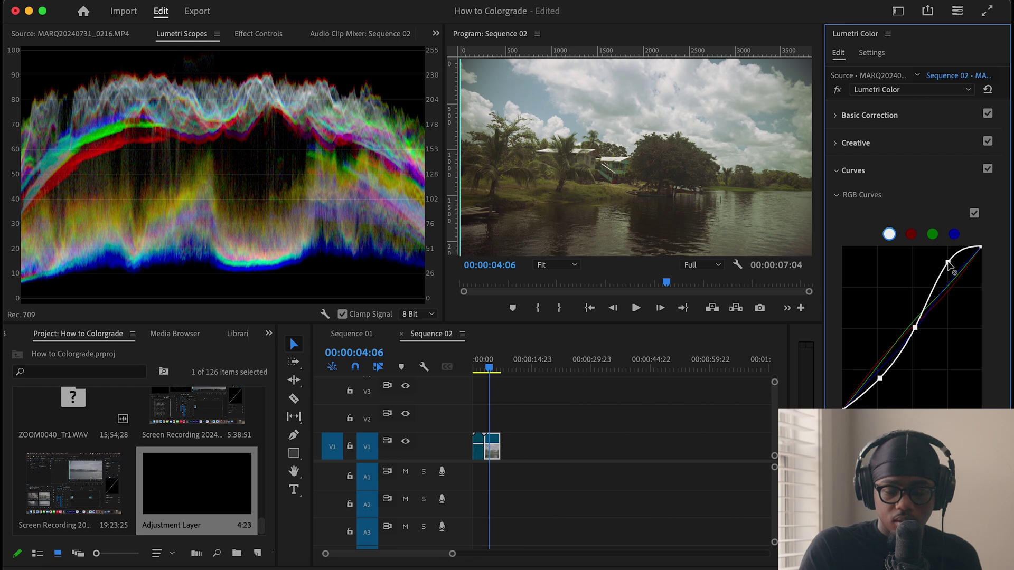
left_click_drag(915, 328, 909, 323)
left_click_drag(881, 379, 883, 379)
left_click(986, 13)
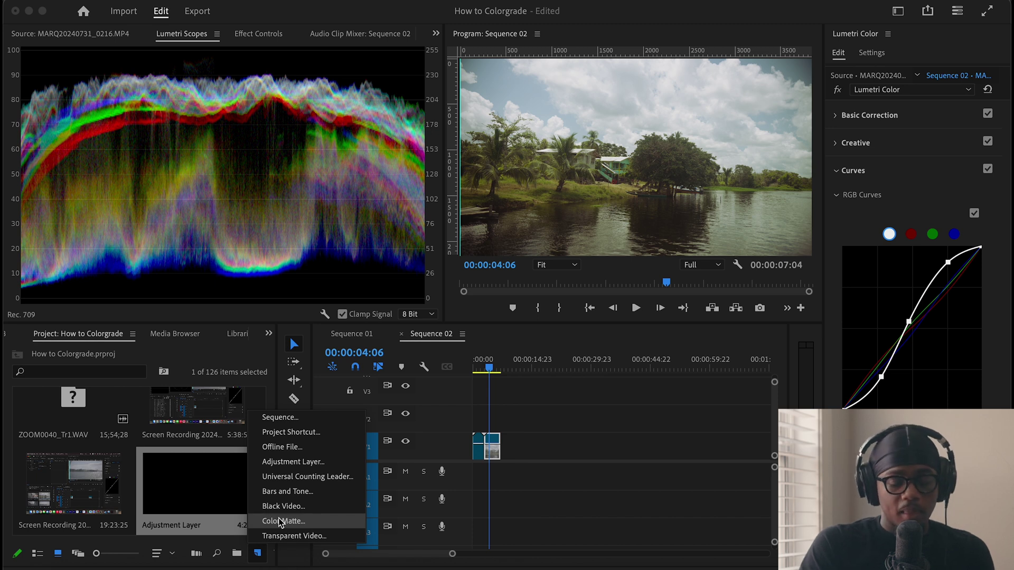
- Create a 3840 x 2160 adjustment layer at 23.976 fps and place it on track V2 above both clips
left_click(207, 483)
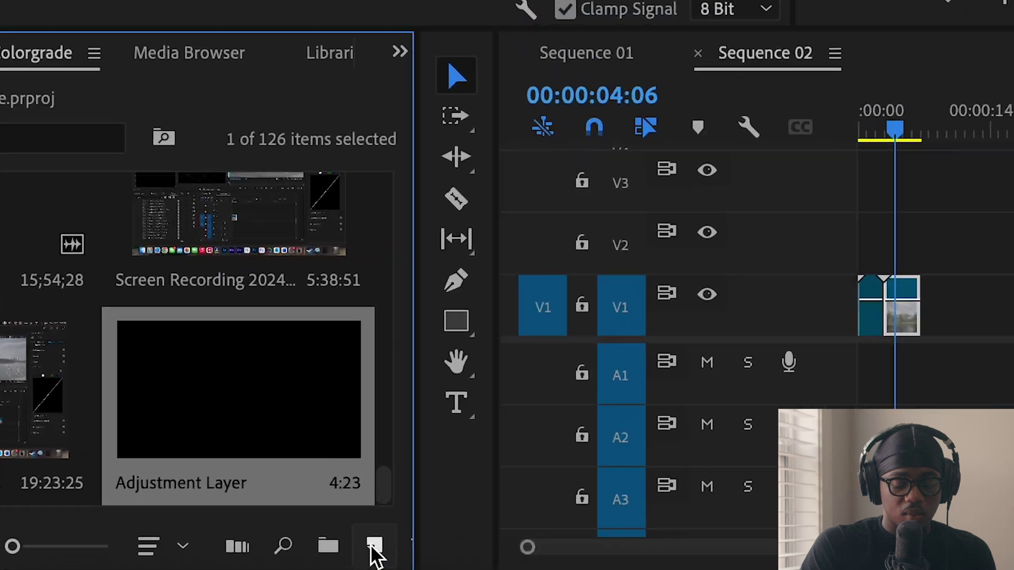
left_click(257, 553)
left_click(291, 461)
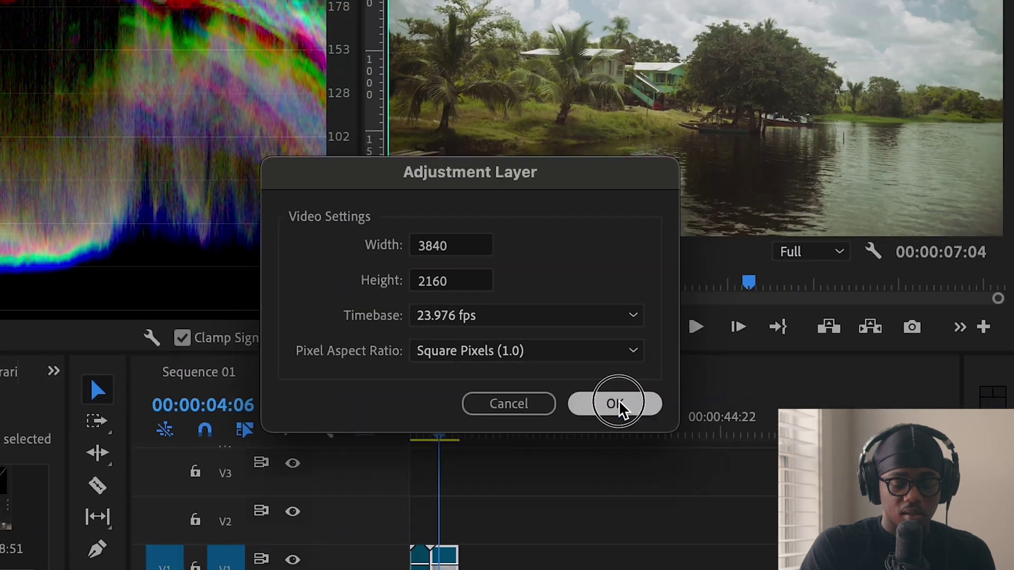
left_click(687, 415)
left_click_drag(118, 485, 486, 417)
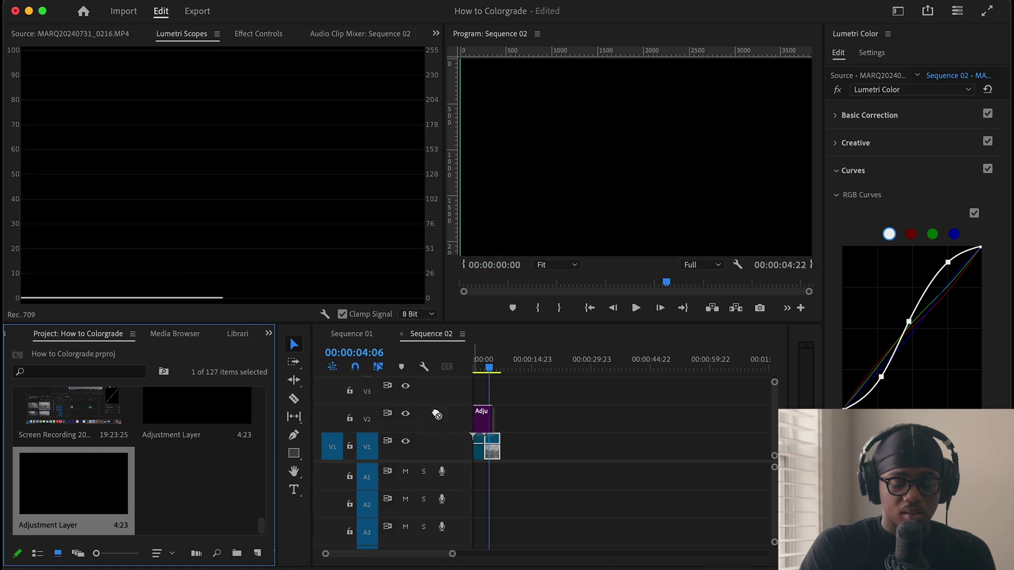
- Remove the Lumetri Color effect from C4479.MP4 and collapse the open Lumetri Color sections
left_click(486, 446)
left_click(478, 363)
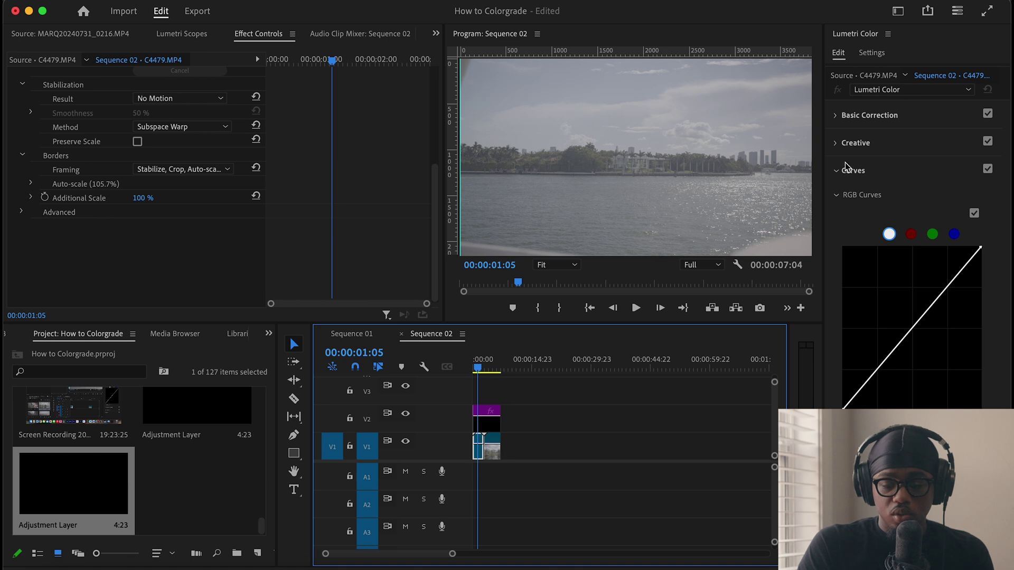
left_click(837, 142)
left_click(837, 143)
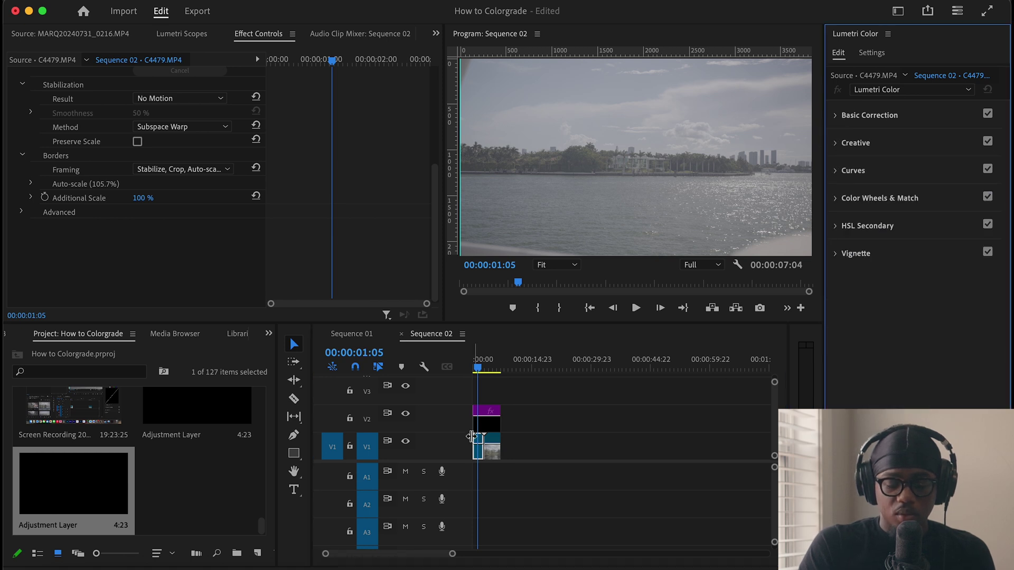
- Load the Sony LUT 1_SGamut3CineSLog3_To_... from the SonyLookProfiles_SLog3 folder as the adjustment layer's Input LUT
left_click(489, 426)
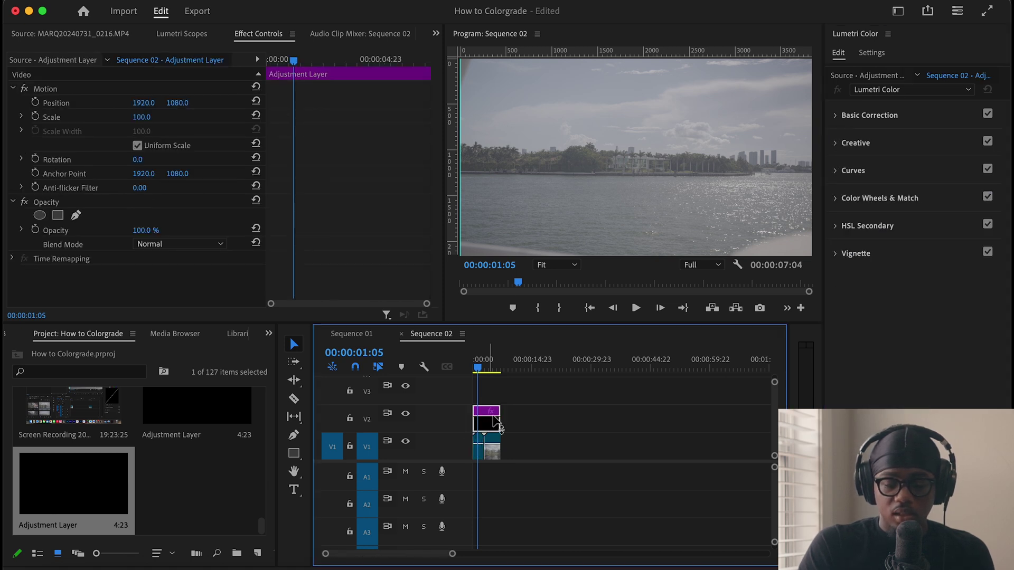
left_click(836, 118)
left_click(906, 134)
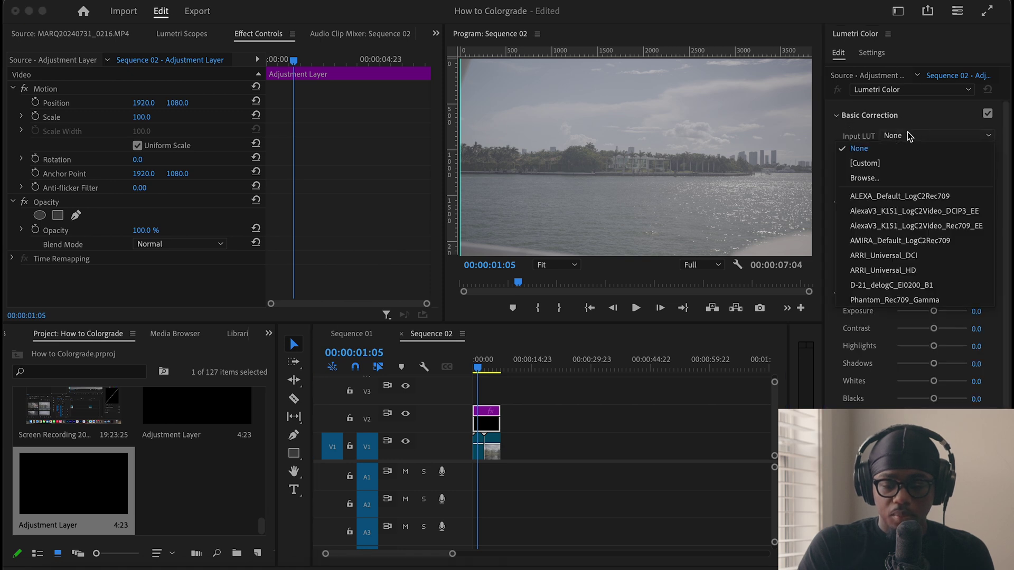
left_click(879, 179)
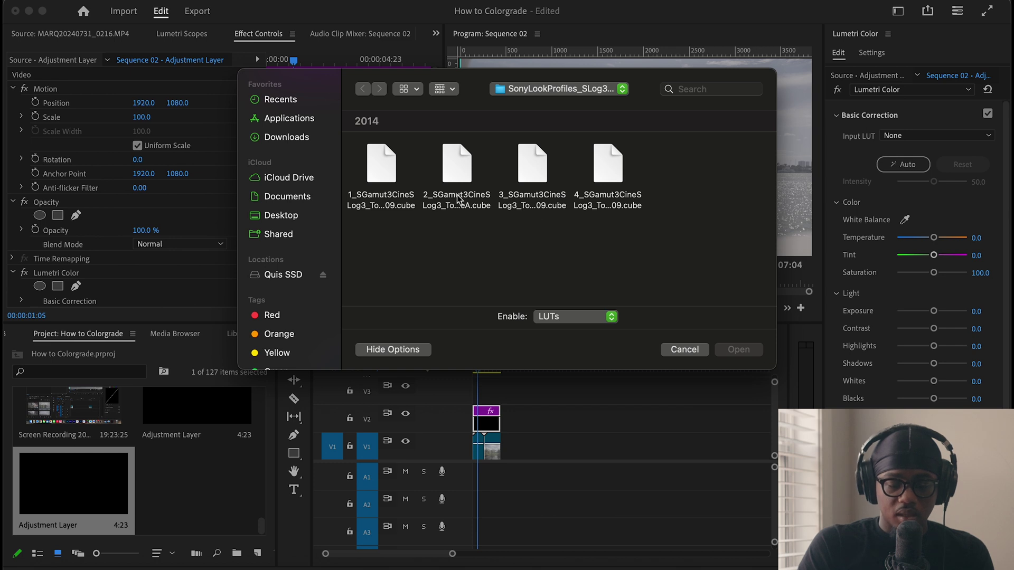
double_click(381, 169)
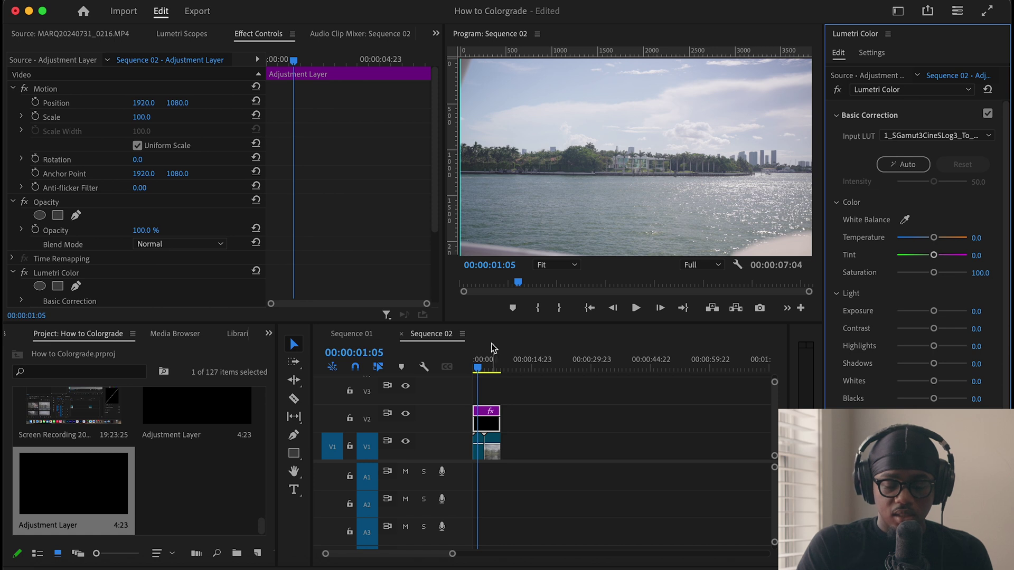
- Move the playhead to 00:00:01:13, select C4479.MP4 beneath the adjustment layer, and preview the frame with the LUT at full screen
left_click(479, 364)
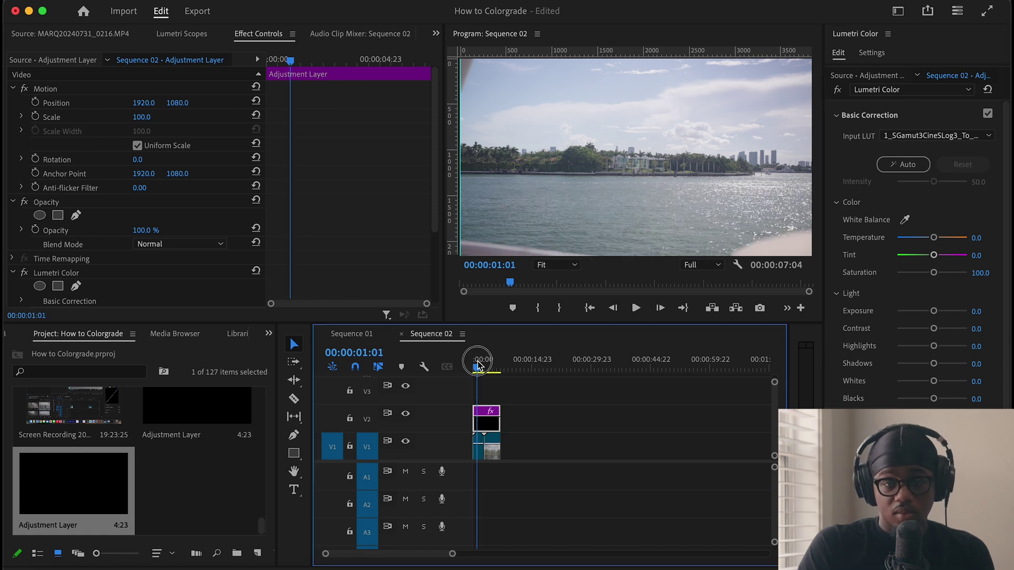
left_click_drag(479, 364, 479, 369)
left_click(478, 448)
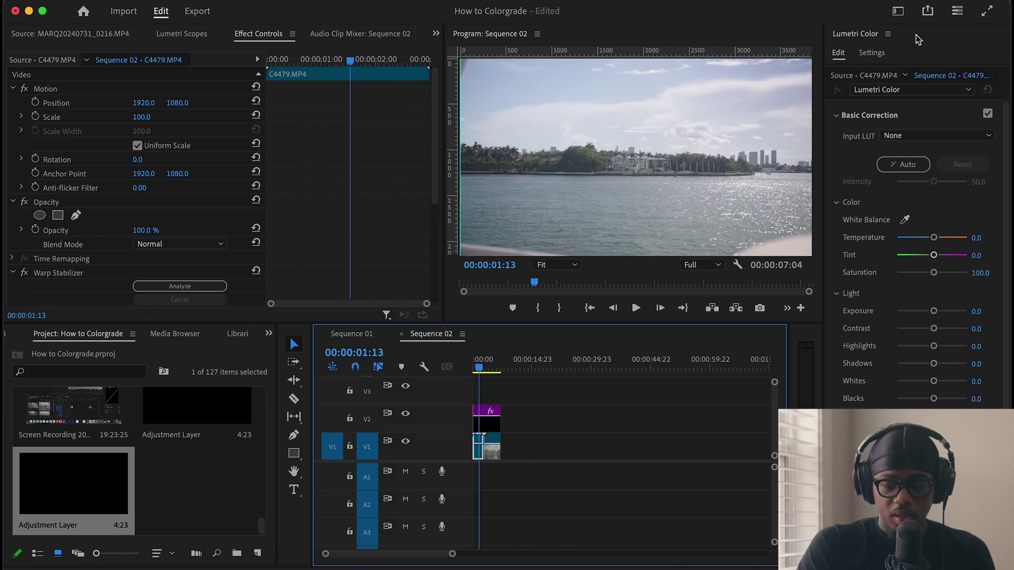
left_click(987, 17)
key("Escape")
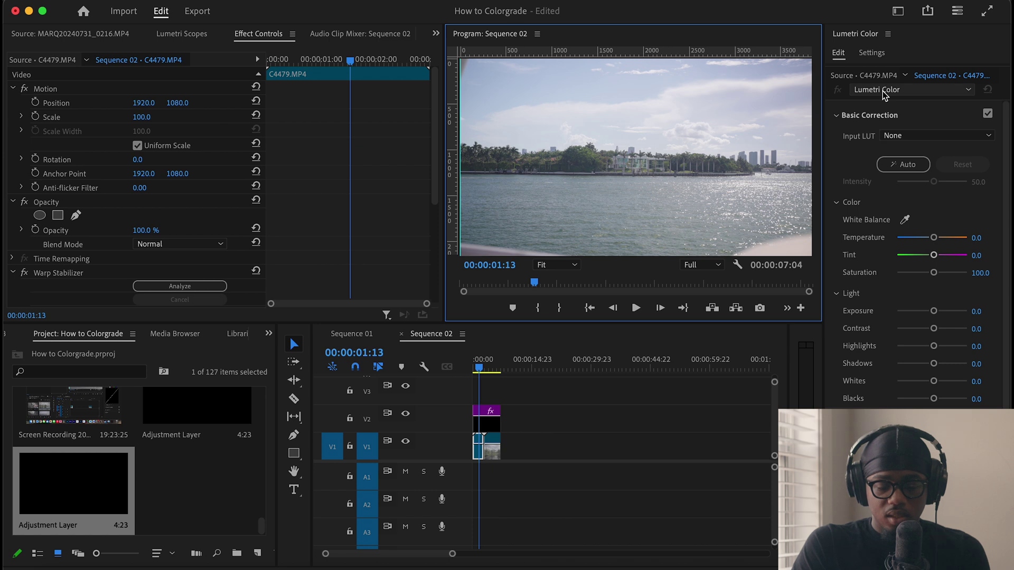